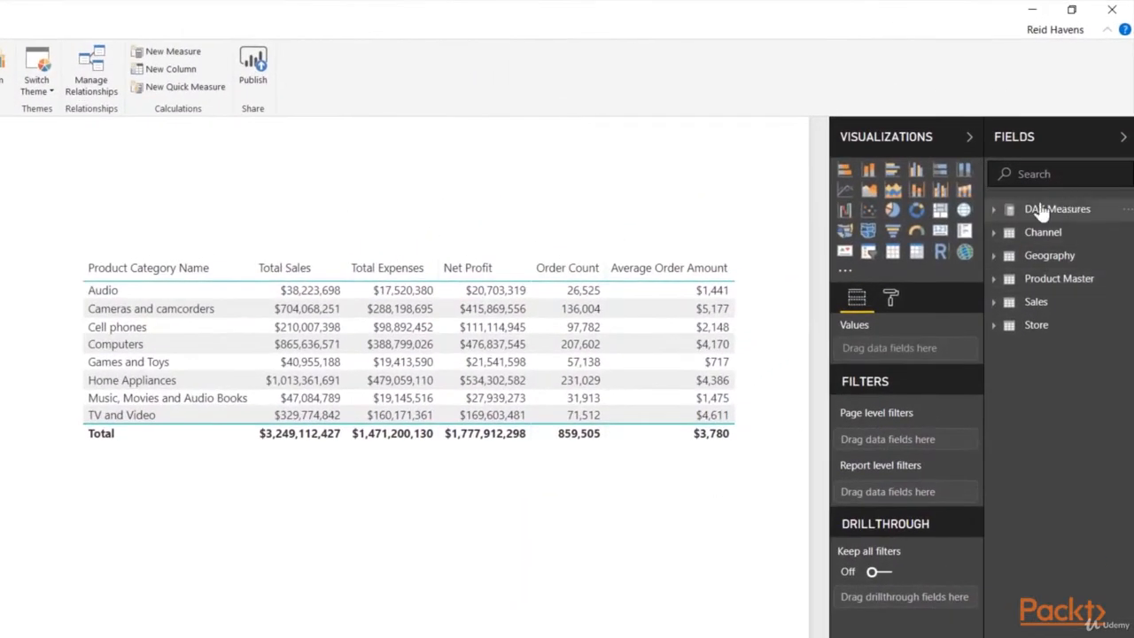
# - Create a Subtraction quick measure in DAX Measures with Sales Quantity as the base value and Return Quantity as the value to subtract
pyautogui.rightClick(1035, 211)
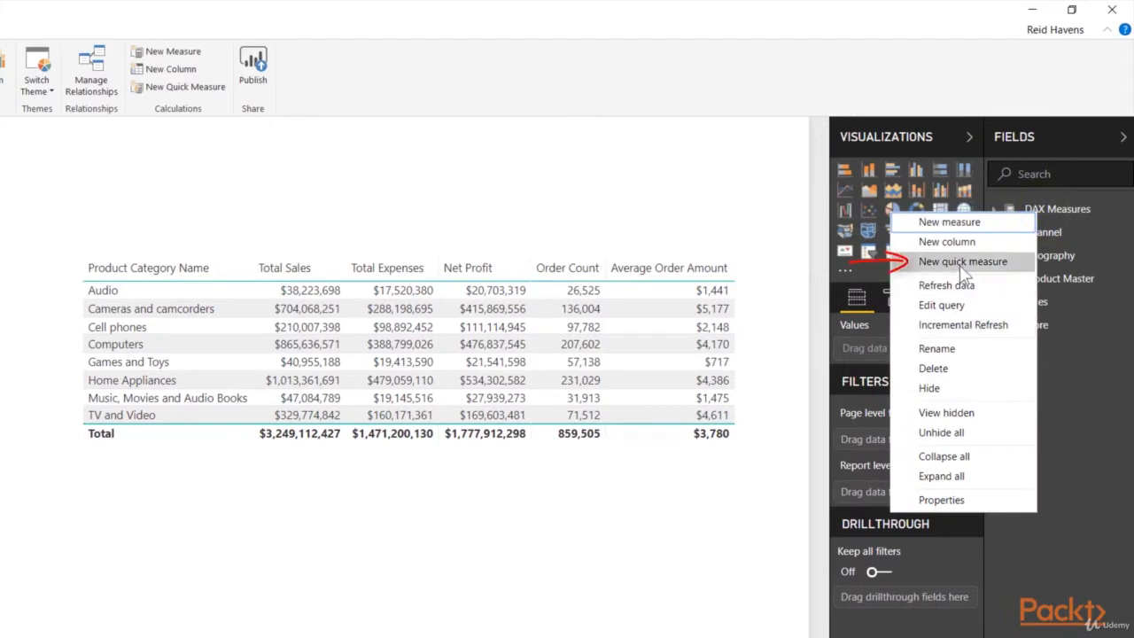
pyautogui.click(951, 265)
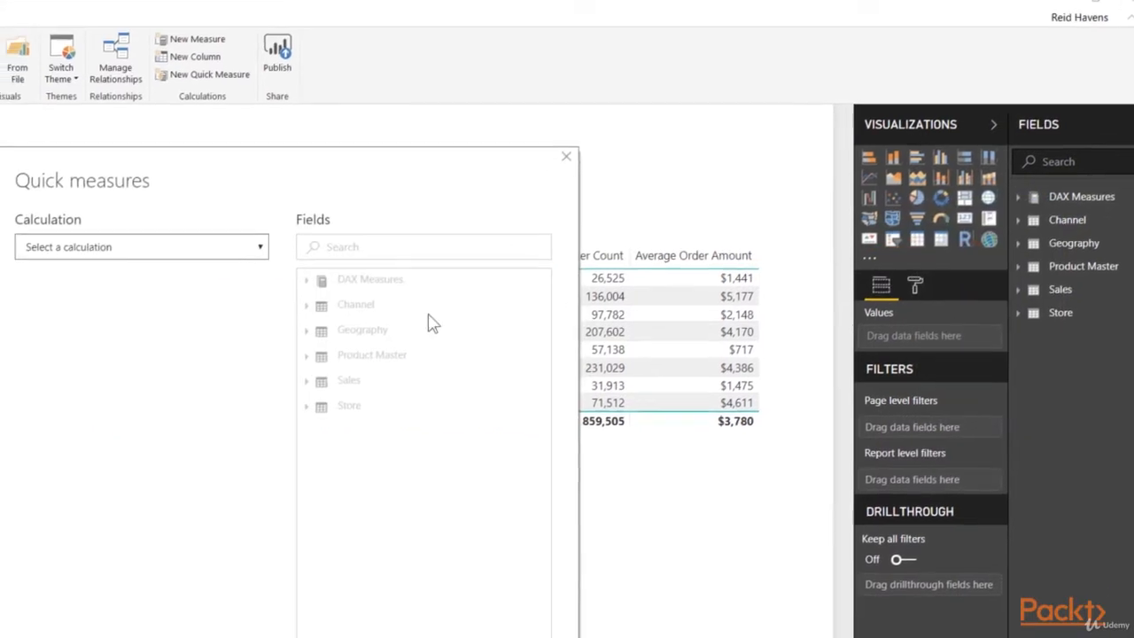
pyautogui.click(184, 255)
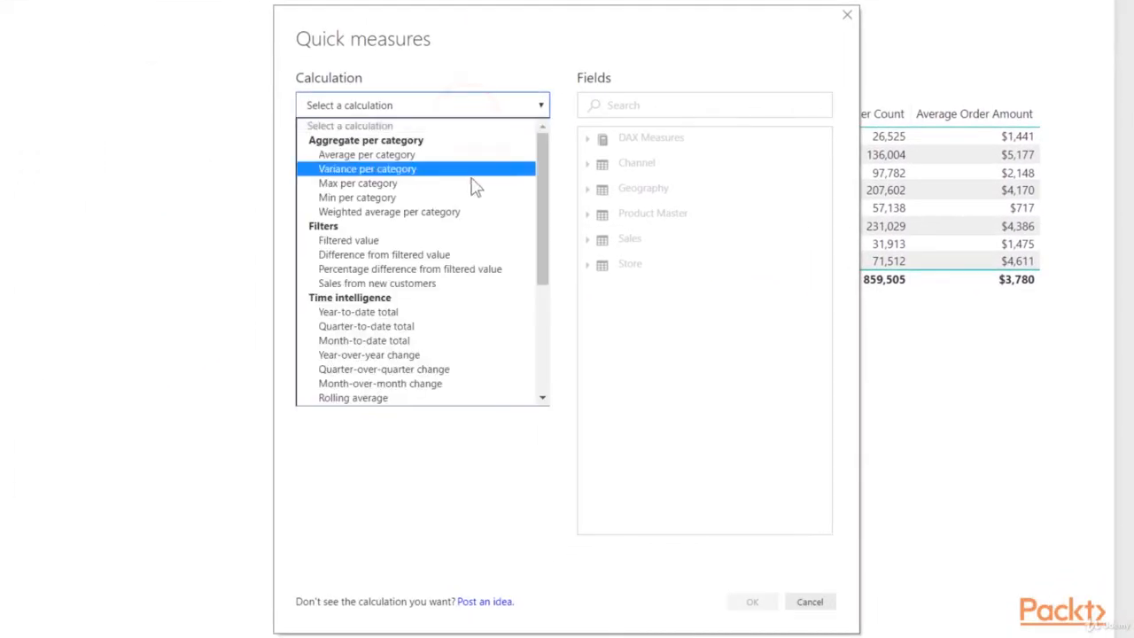
pyautogui.scroll(-5, 473, 184)
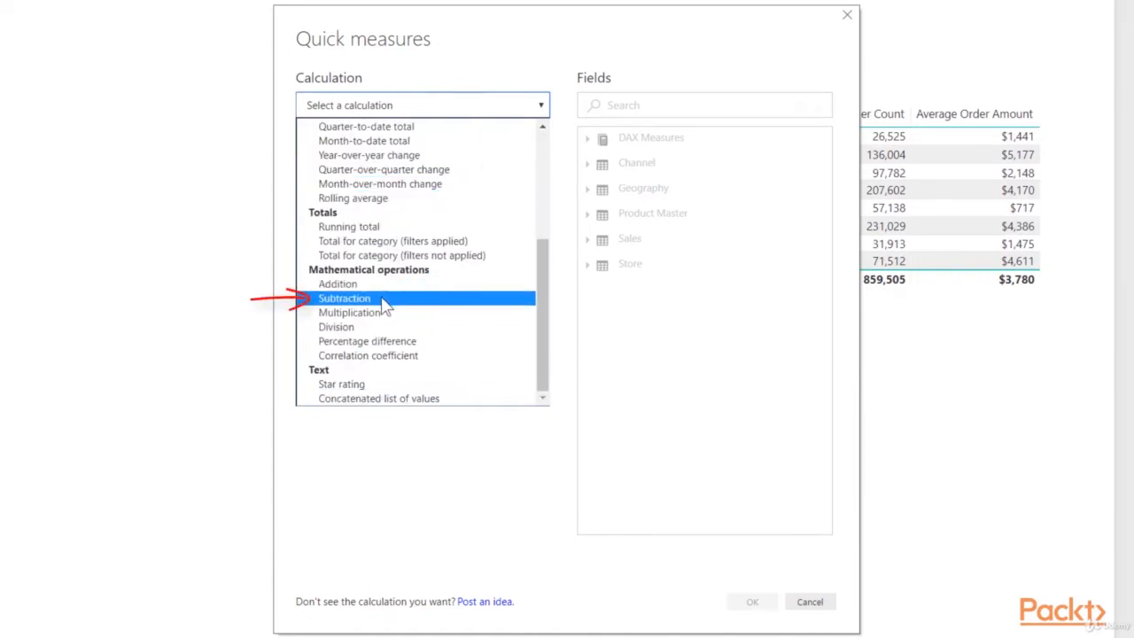
pyautogui.click(380, 301)
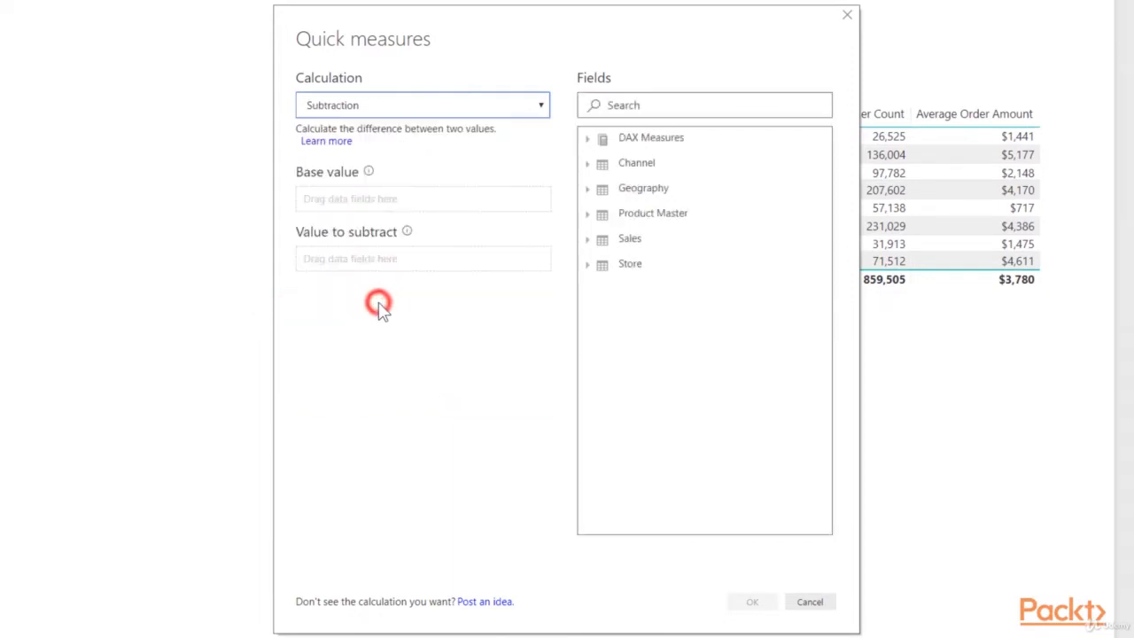
pyautogui.click(587, 139)
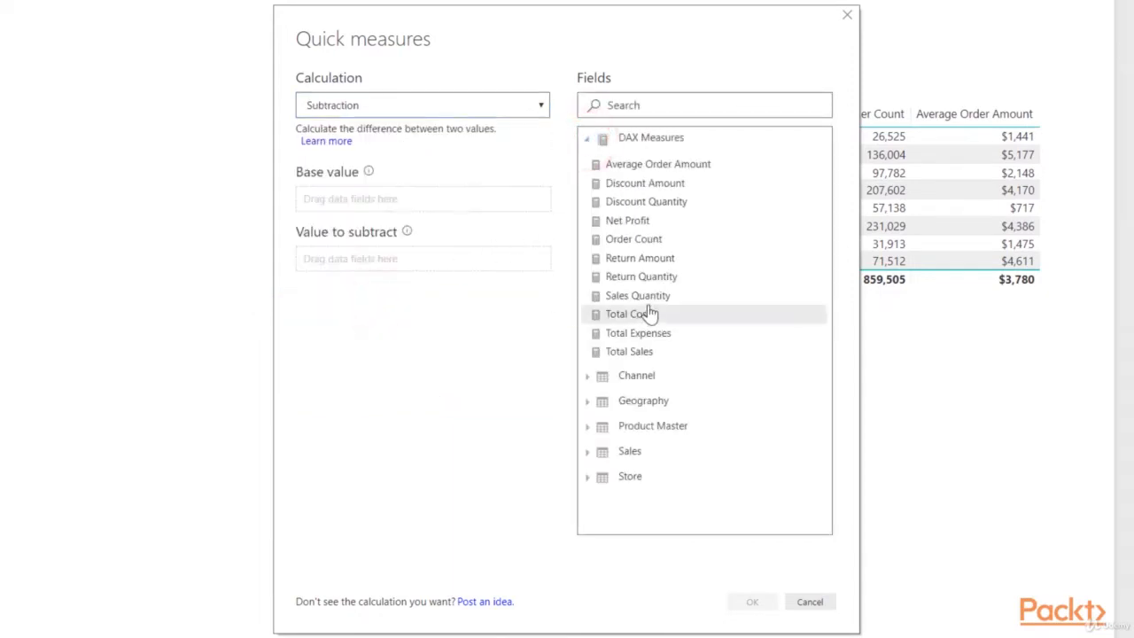
pyautogui.moveTo(646, 296); pyautogui.dragTo(394, 203)
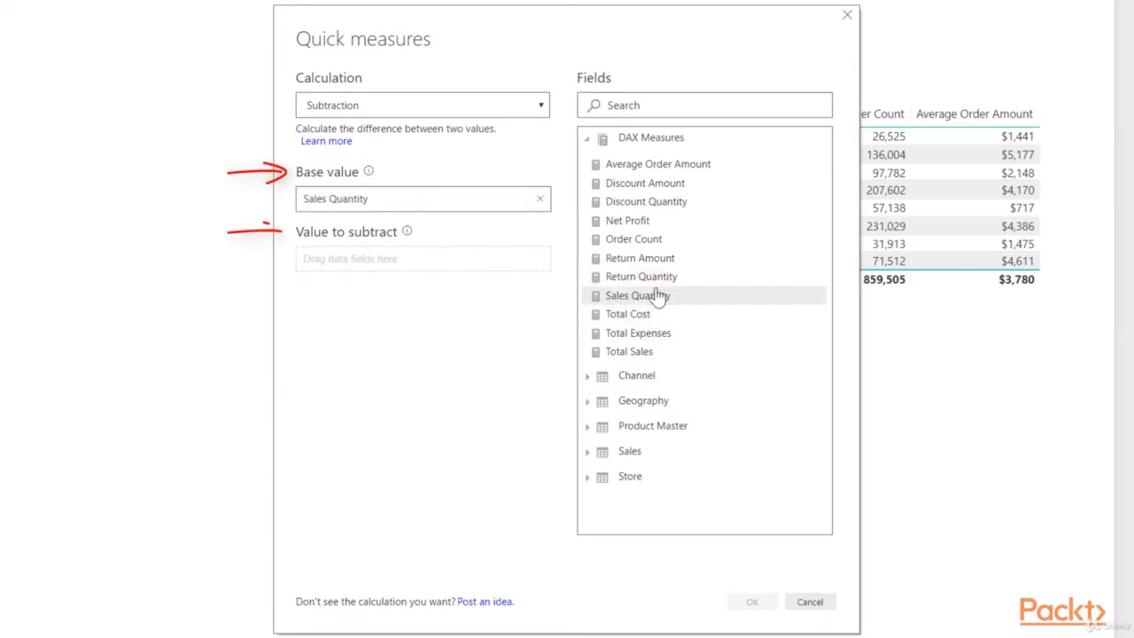
pyautogui.moveTo(659, 276); pyautogui.dragTo(433, 266)
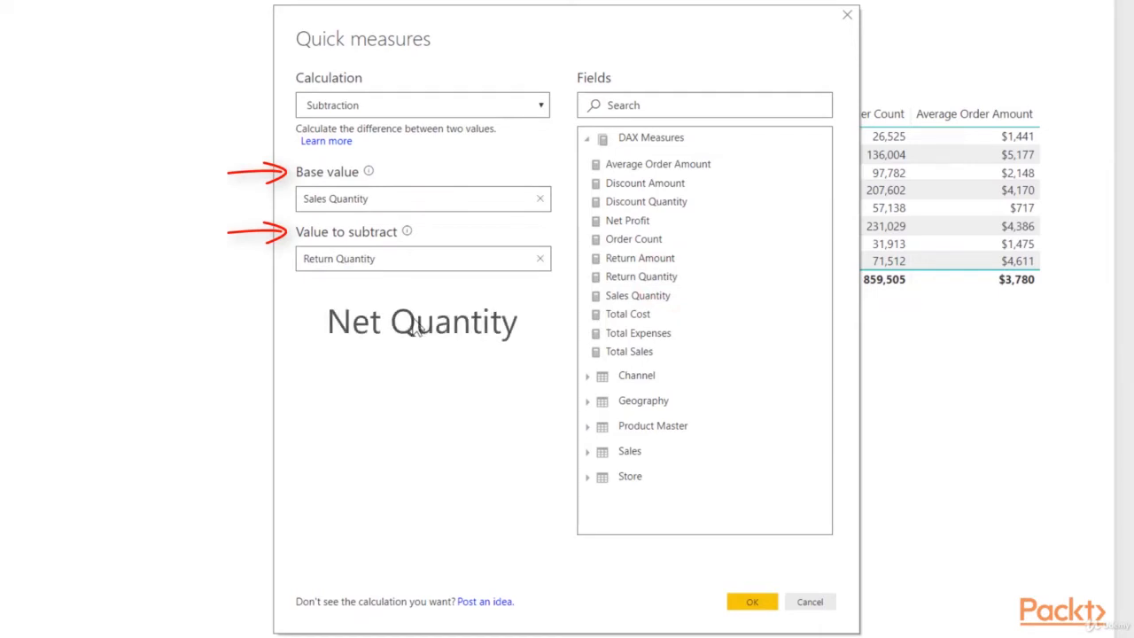
pyautogui.click(751, 601)
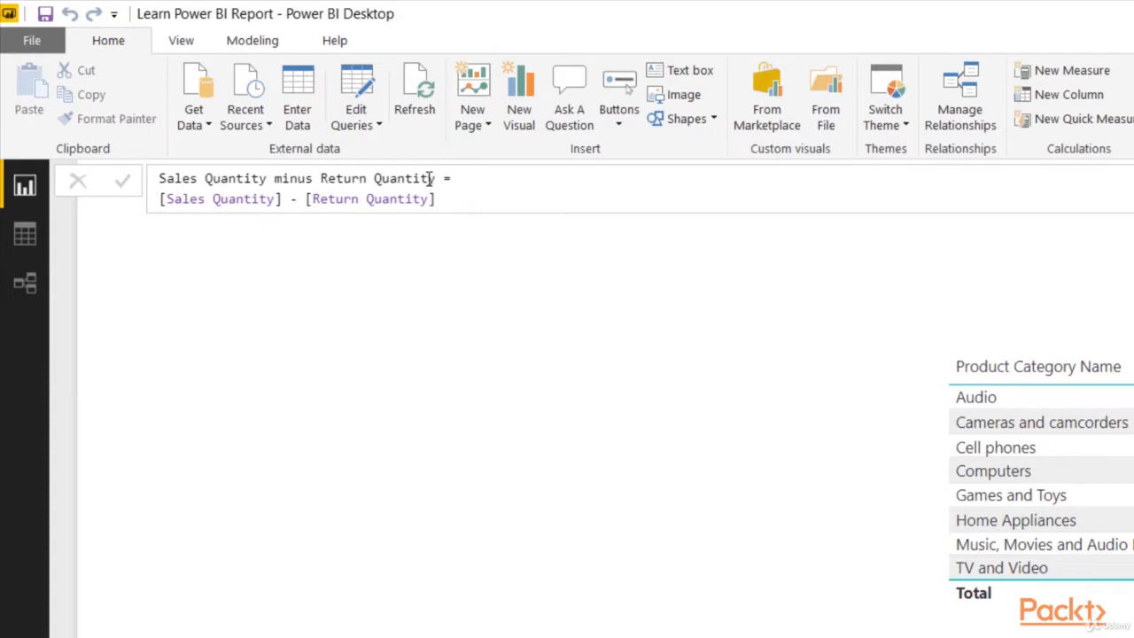
# - Rename the new quick measure as Net Quantity in its formula
pyautogui.moveTo(435, 178); pyautogui.dragTo(106, 182)
pyautogui.write('Net Quantity')
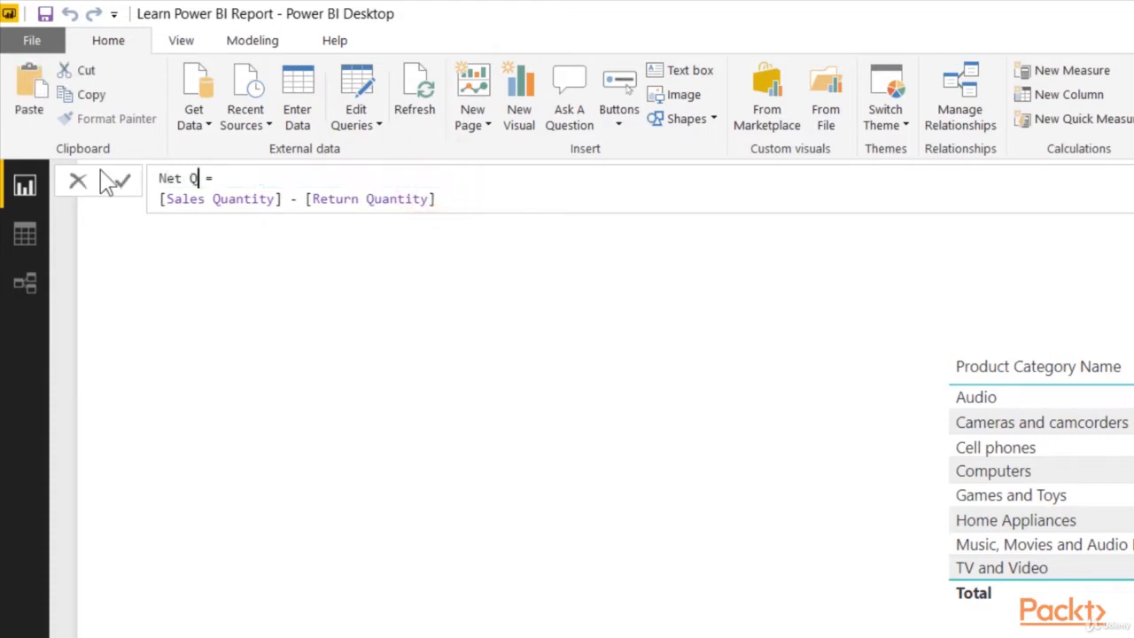
pyautogui.press('Return')
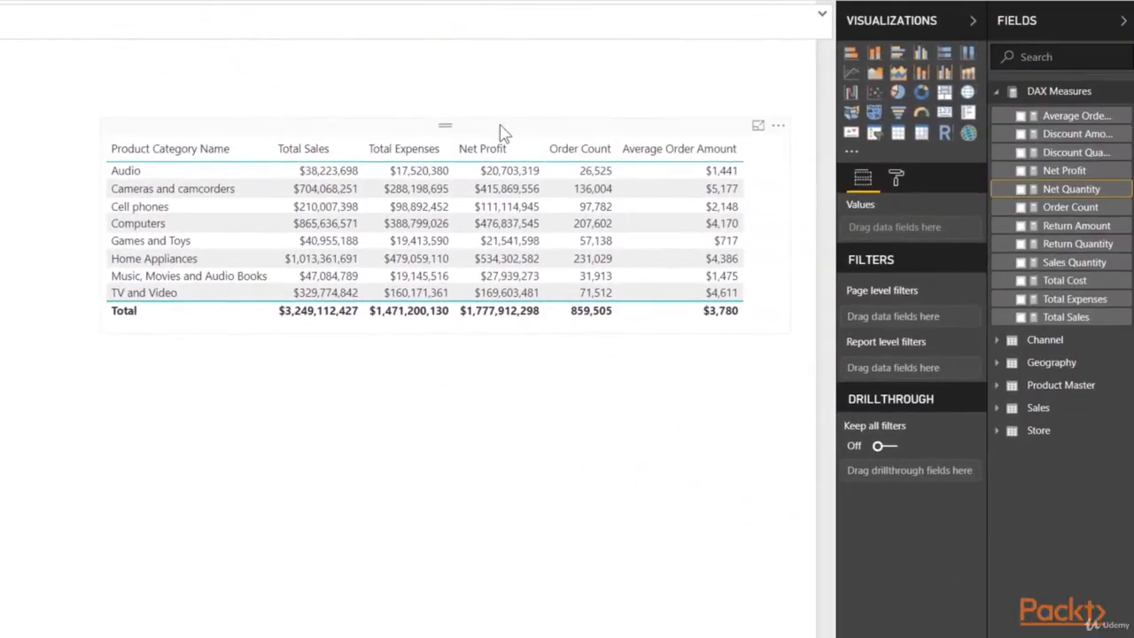
# - Widen the product category table and add the Net Quantity measure between Net Profit and Order Count
pyautogui.click(499, 125)
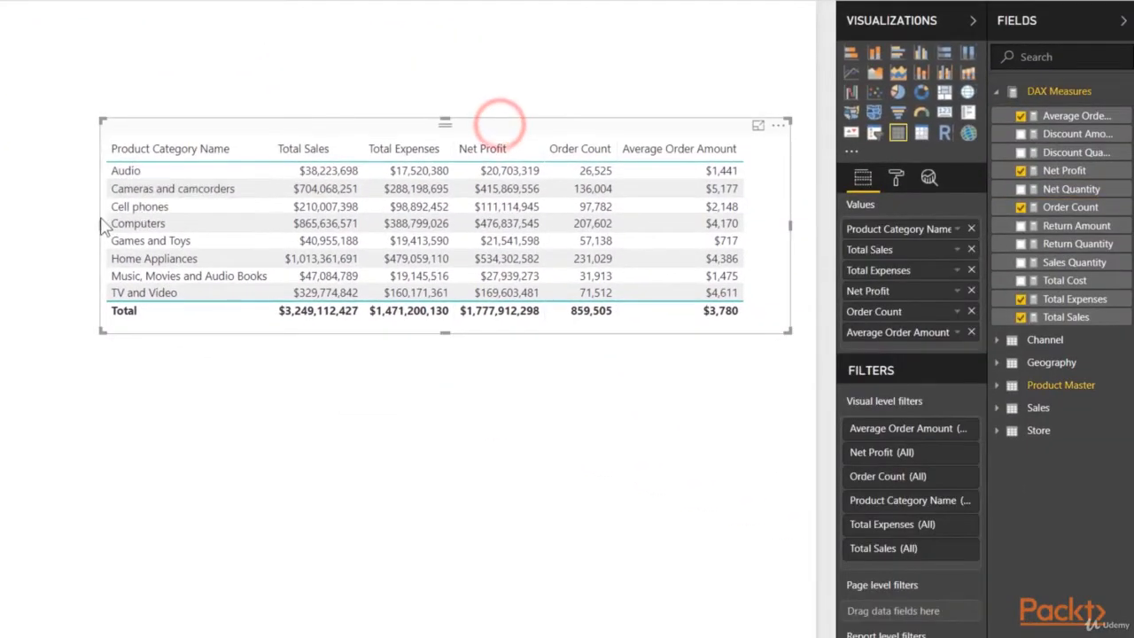
pyautogui.moveTo(102, 225); pyautogui.dragTo(26, 223)
pyautogui.moveTo(1079, 199); pyautogui.dragTo(930, 305)
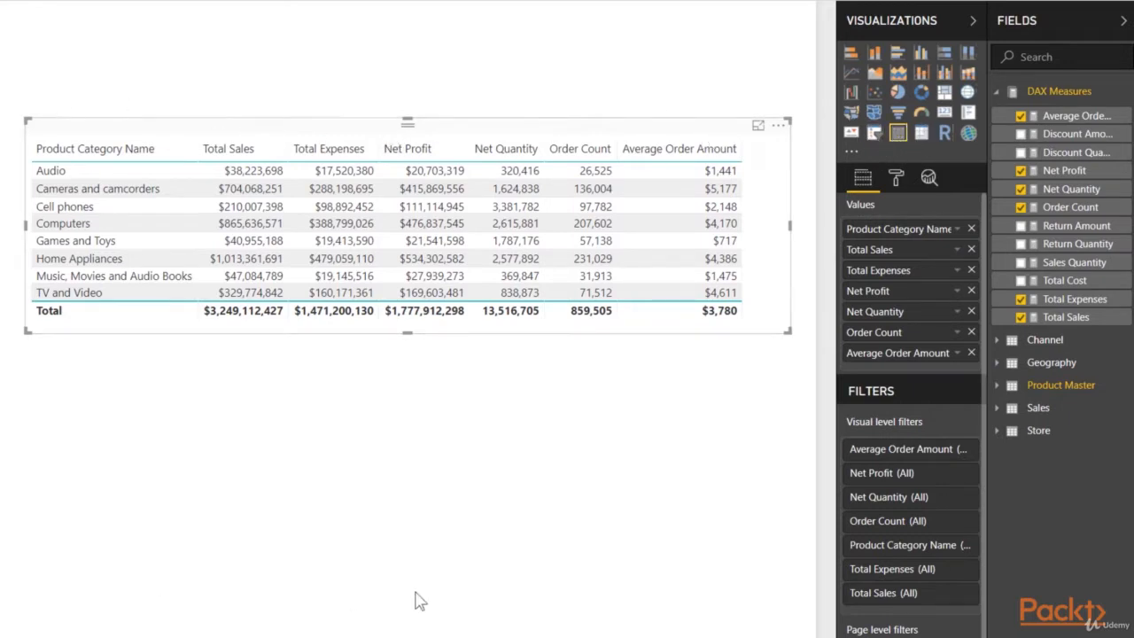
# - Convert the table to a matrix and replace Product Category Name in the rows with the Geography Hierarchy
pyautogui.click(921, 133)
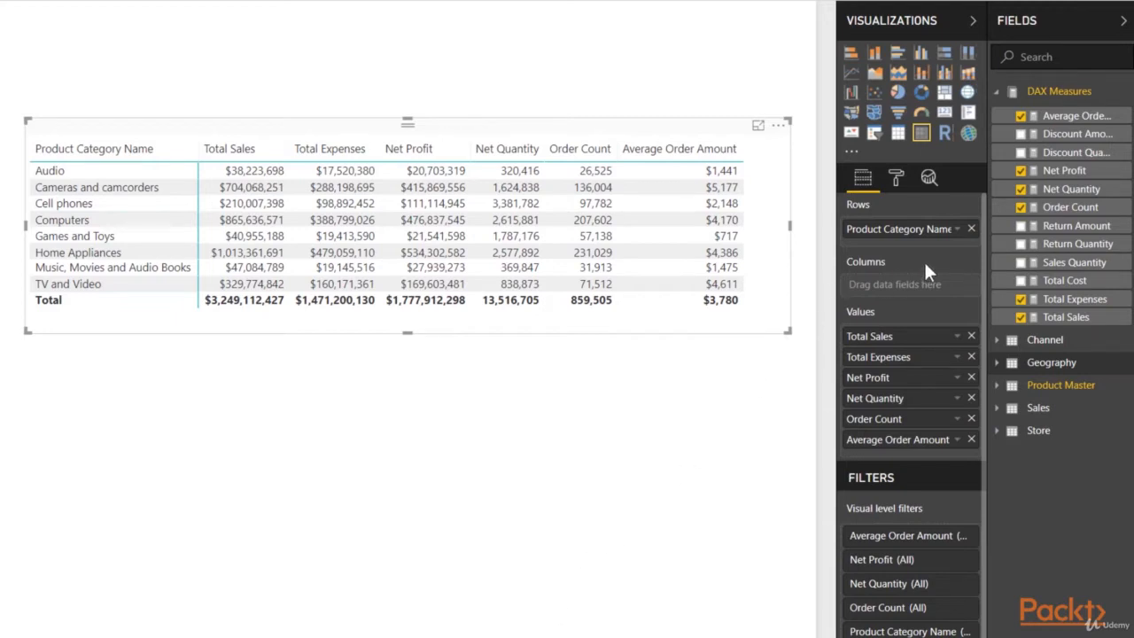
pyautogui.click(971, 228)
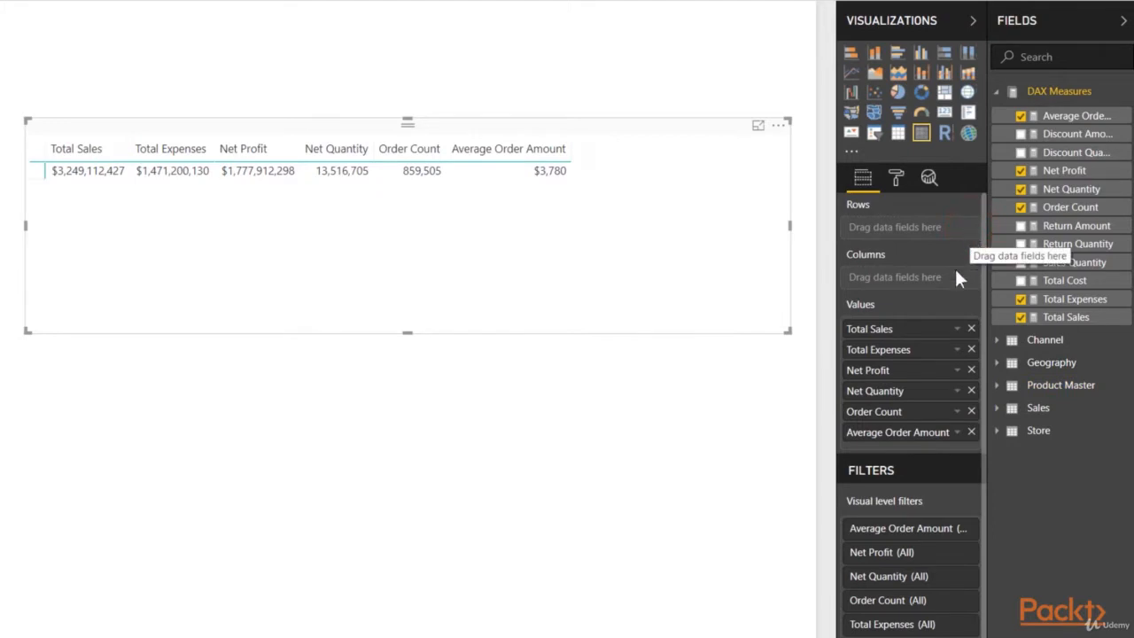
pyautogui.click(1004, 363)
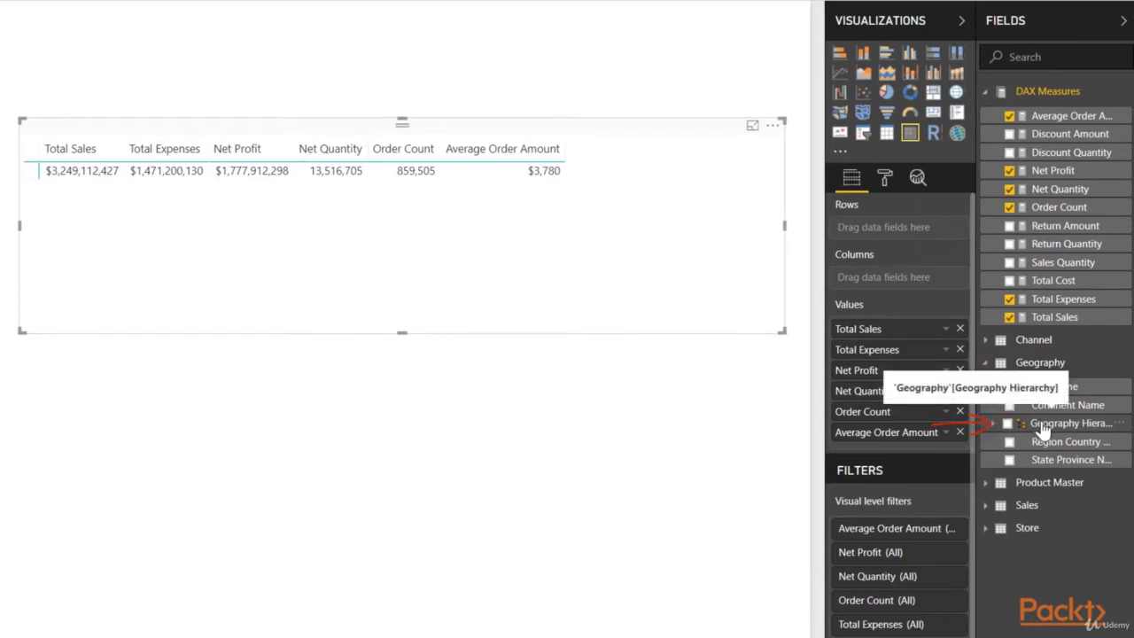
pyautogui.moveTo(1043, 429); pyautogui.dragTo(873, 235)
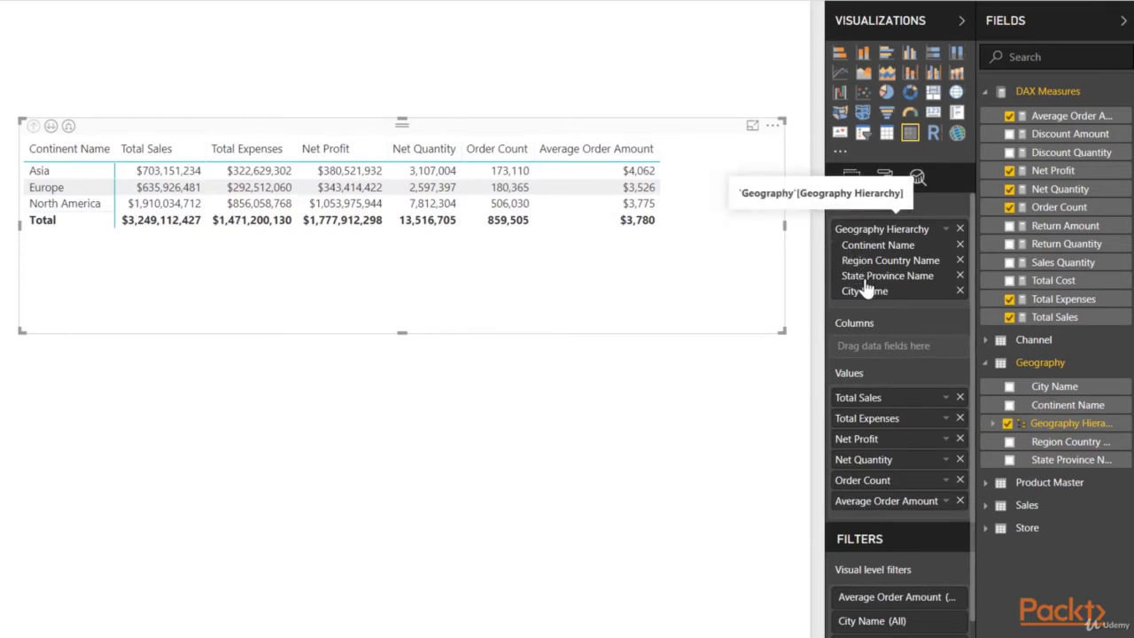
# - Add Store Name from the Store table to the matrix rows below the Geography Hierarchy
pyautogui.click(1070, 363)
pyautogui.click(1054, 429)
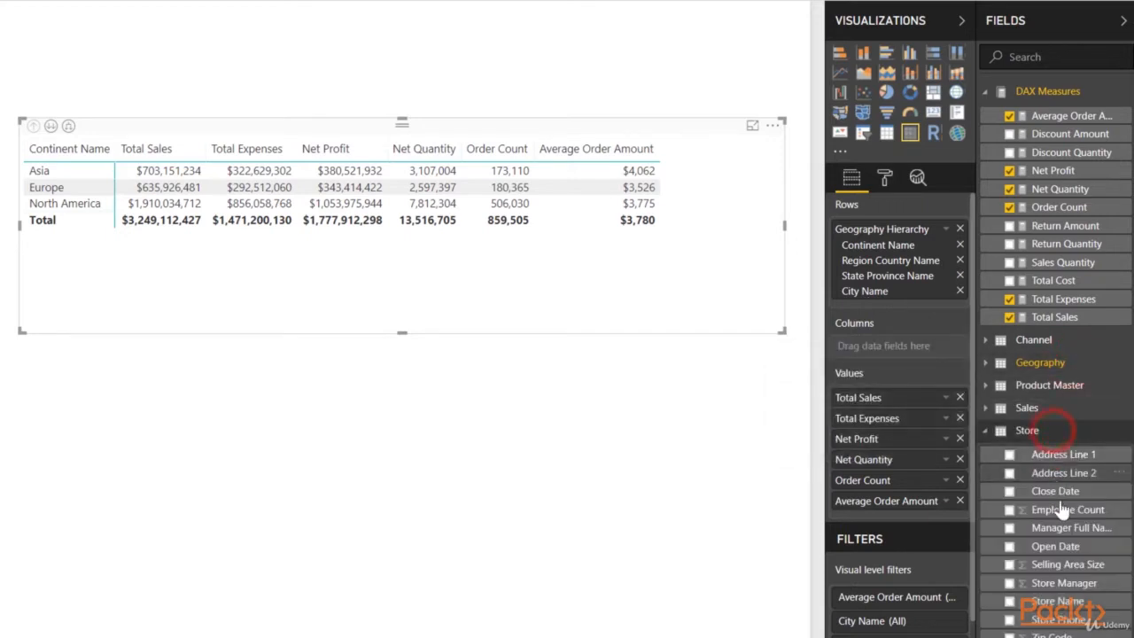
pyautogui.moveTo(1057, 600); pyautogui.dragTo(911, 308)
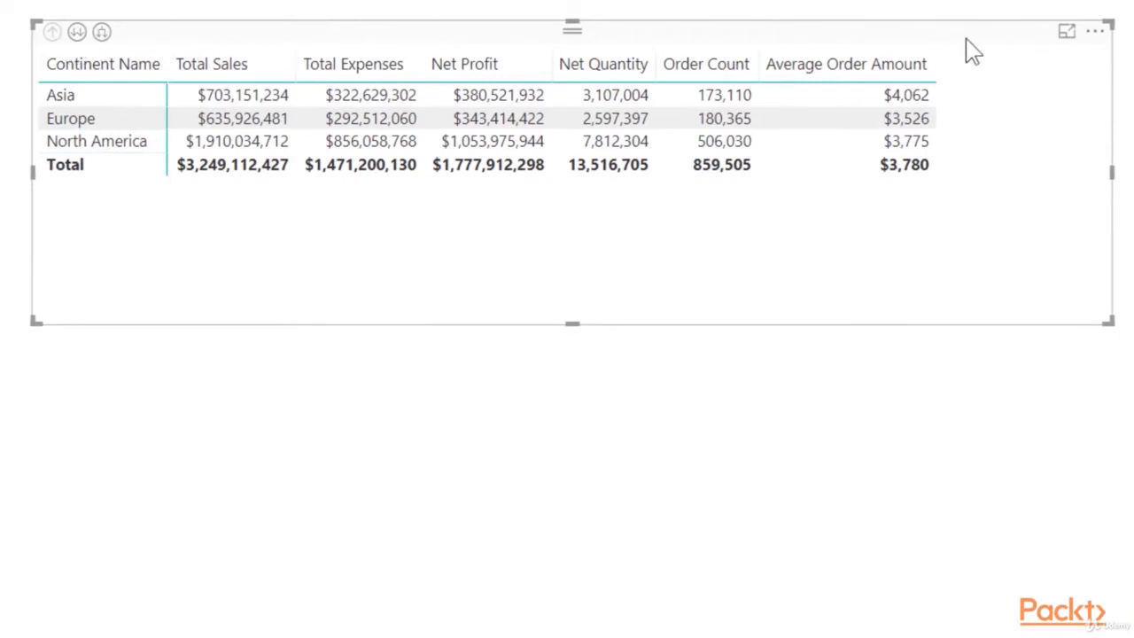
# - Expand the matrix rows one hierarchy level at a time, from continent down to individual stores
pyautogui.click(53, 33)
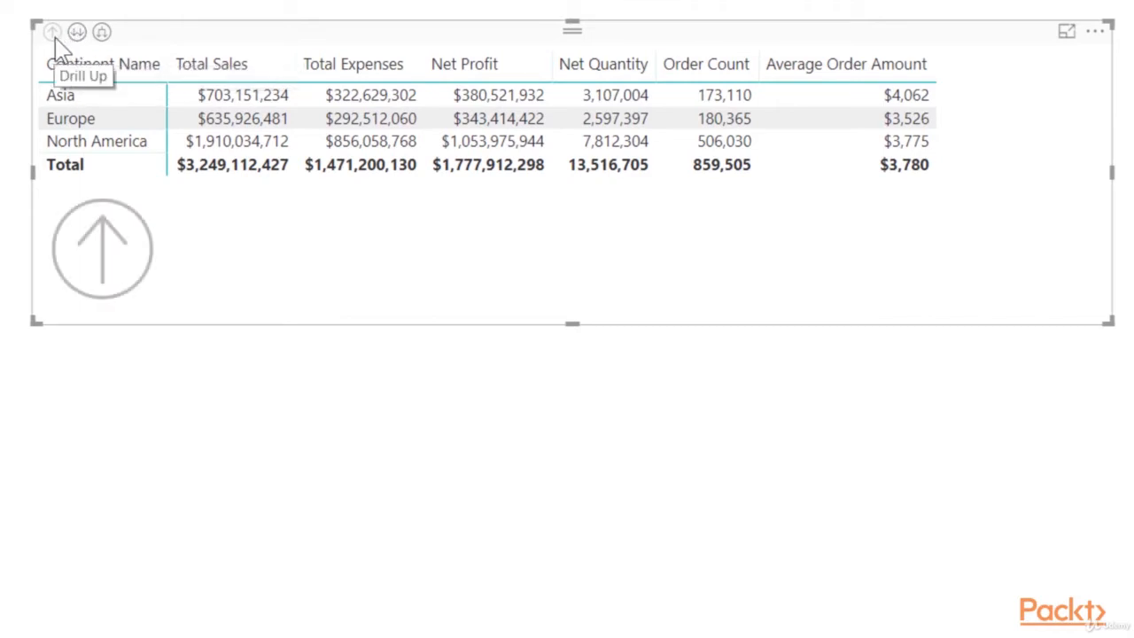
pyautogui.click(102, 34)
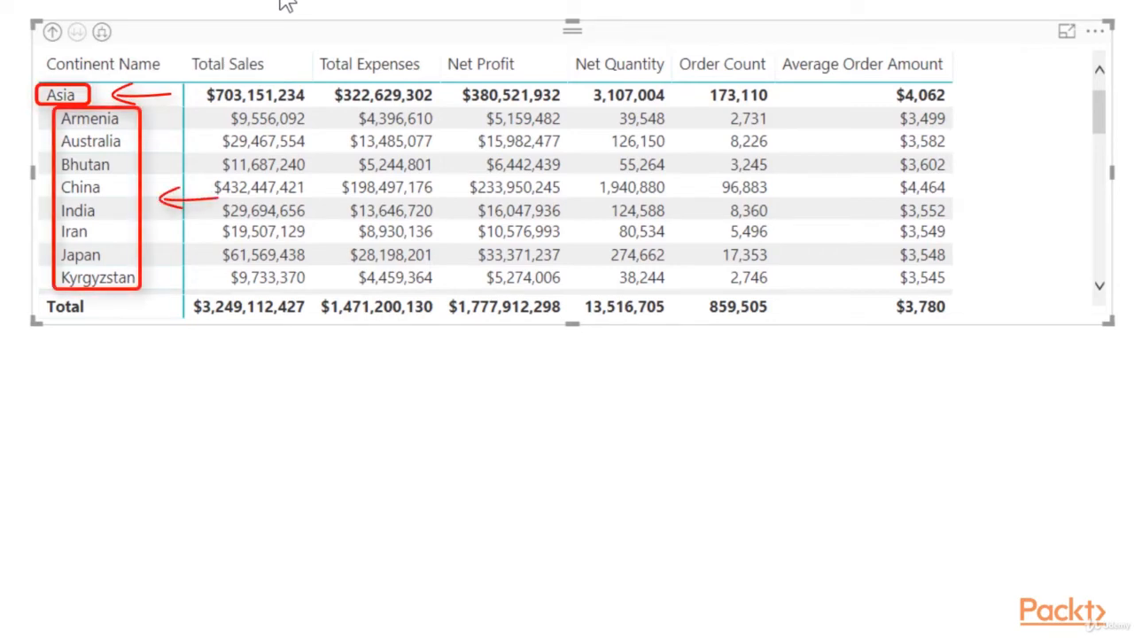
pyautogui.click(105, 34)
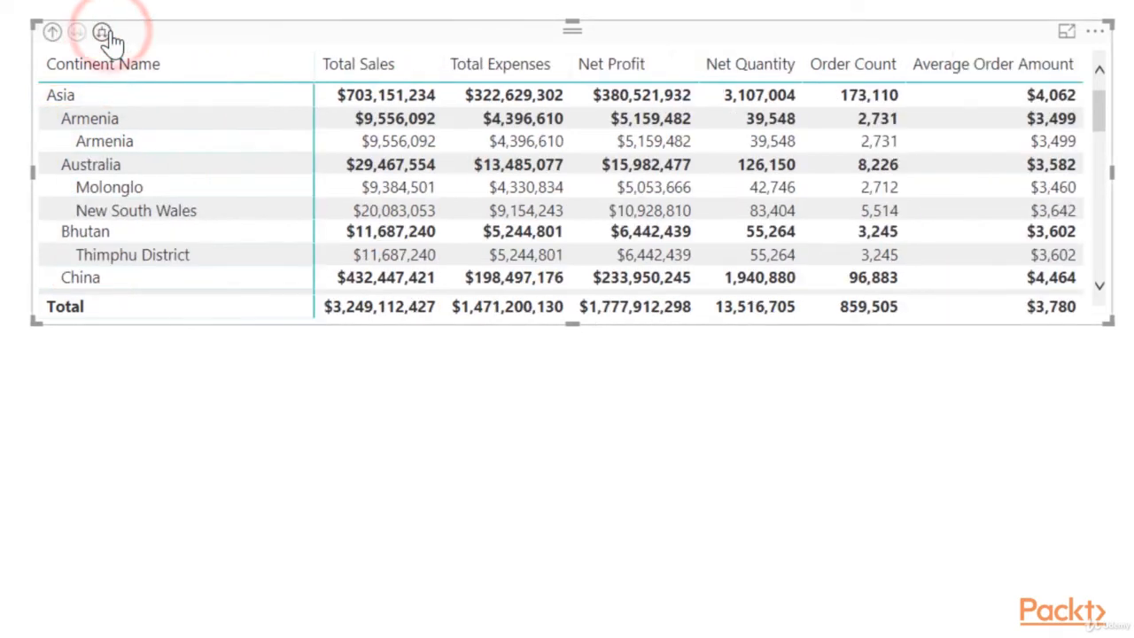
pyautogui.click(106, 34)
pyautogui.click(106, 34)
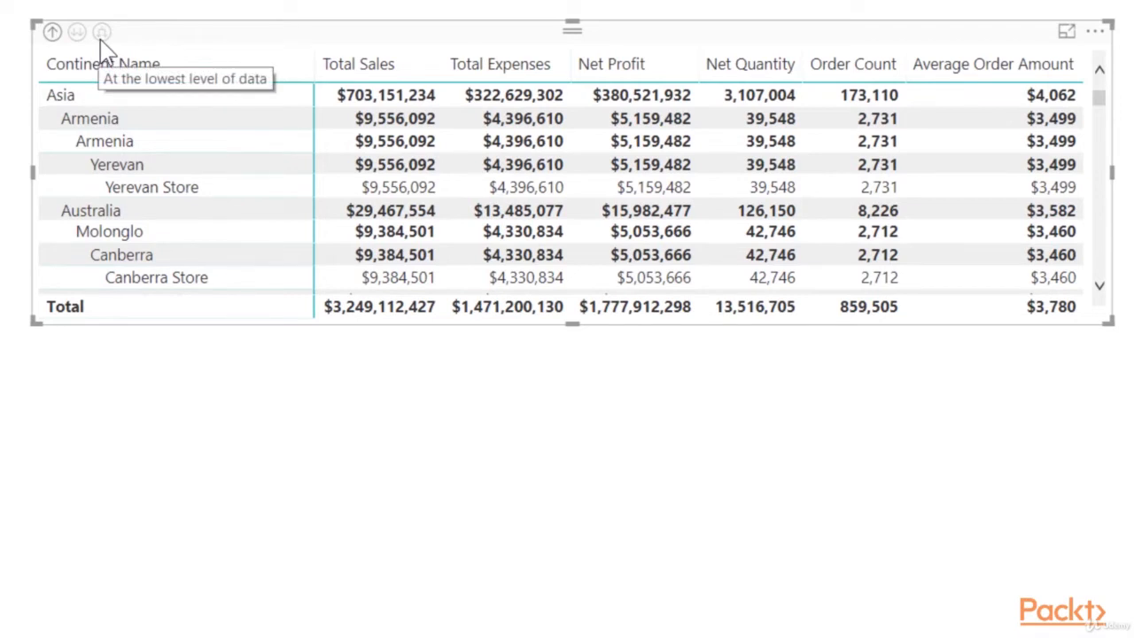
# - Drill the expanded matrix back up from store level to continent level
pyautogui.click(52, 33)
pyautogui.click(52, 33)
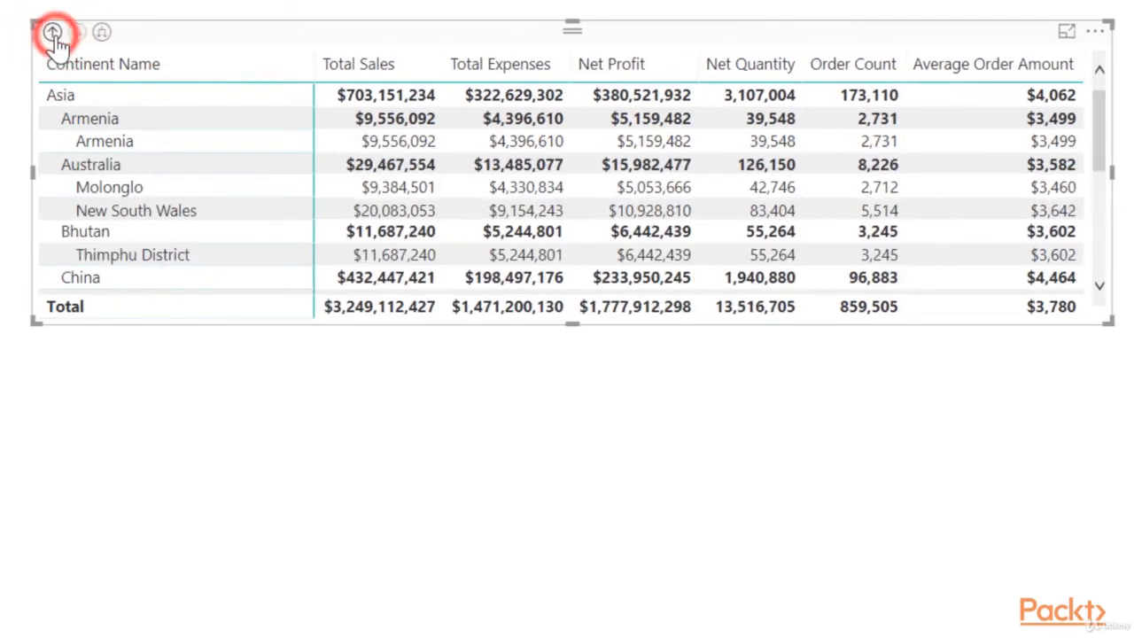
pyautogui.click(52, 33)
pyautogui.click(53, 32)
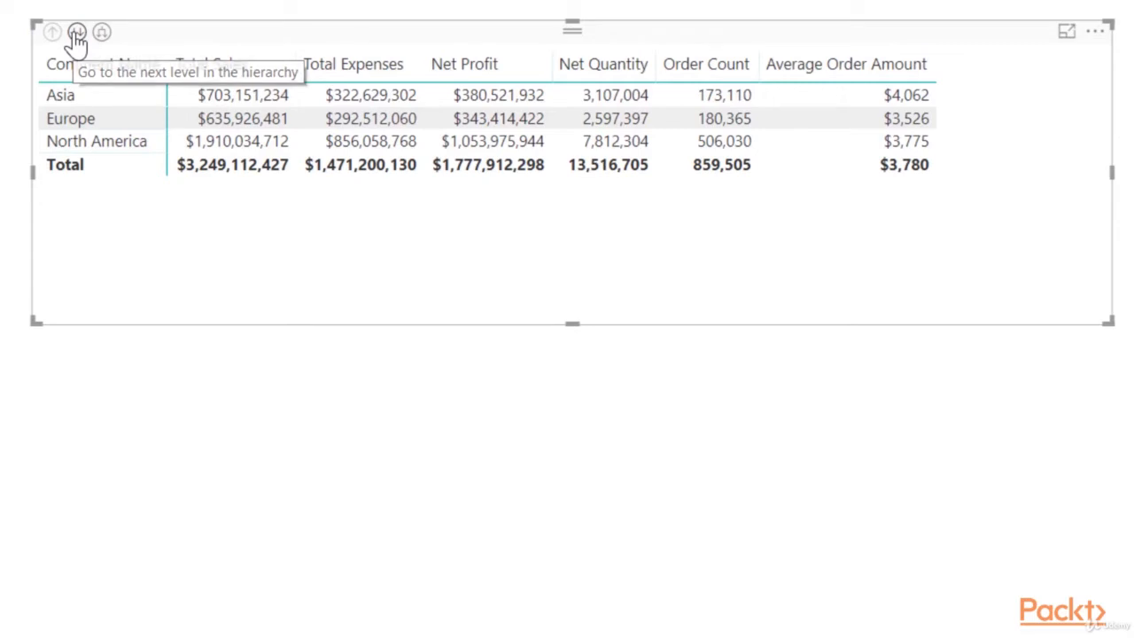
# - Go to the next hierarchy level three times so the matrix lists only cities
pyautogui.click(77, 32)
pyautogui.click(77, 32)
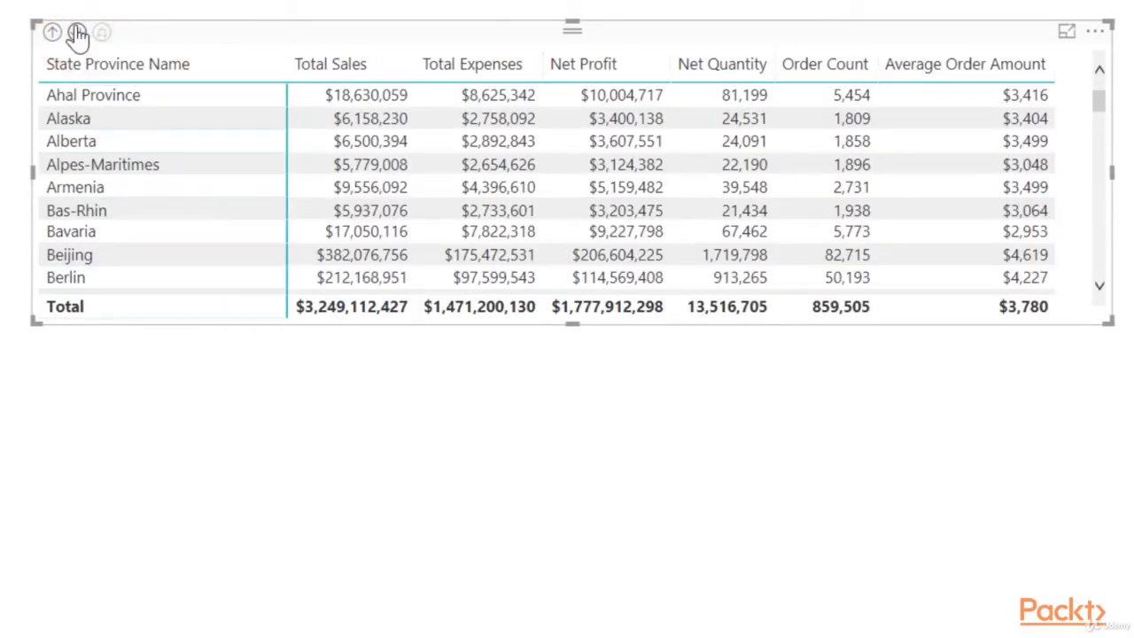
pyautogui.click(77, 32)
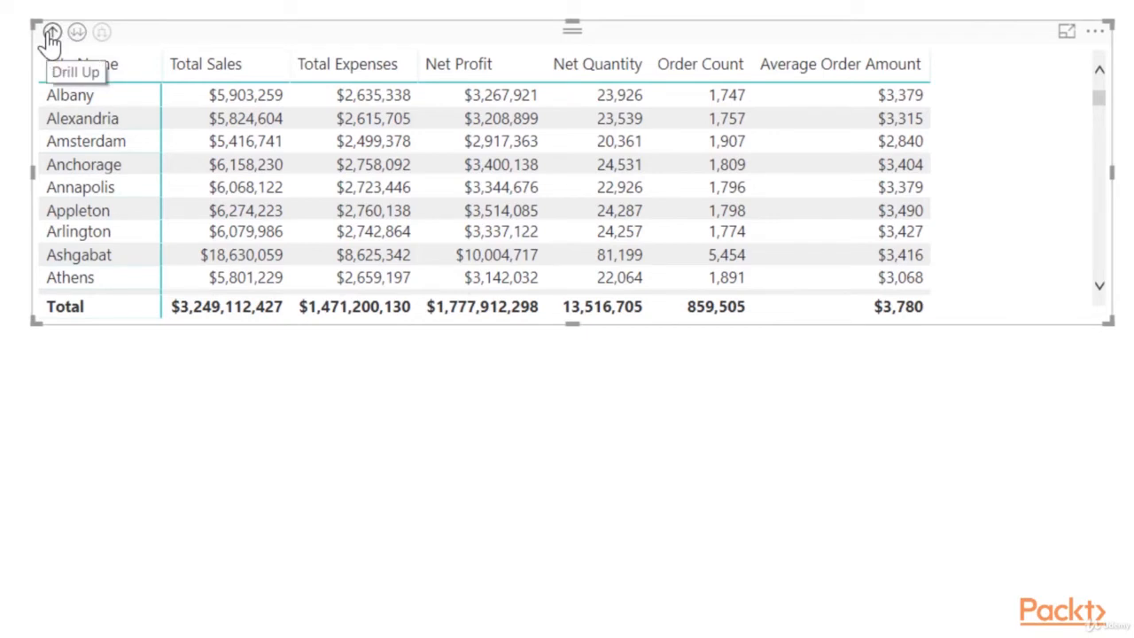
# - Drill the matrix up from the city list to the continent level
pyautogui.click(46, 34)
pyautogui.click(47, 34)
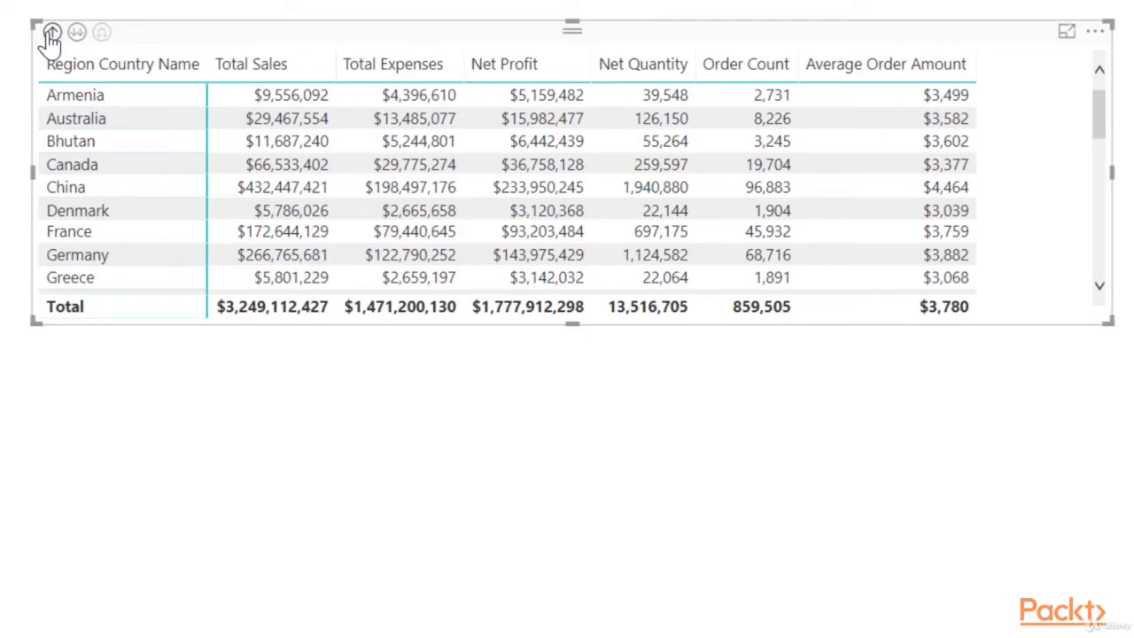
pyautogui.click(50, 35)
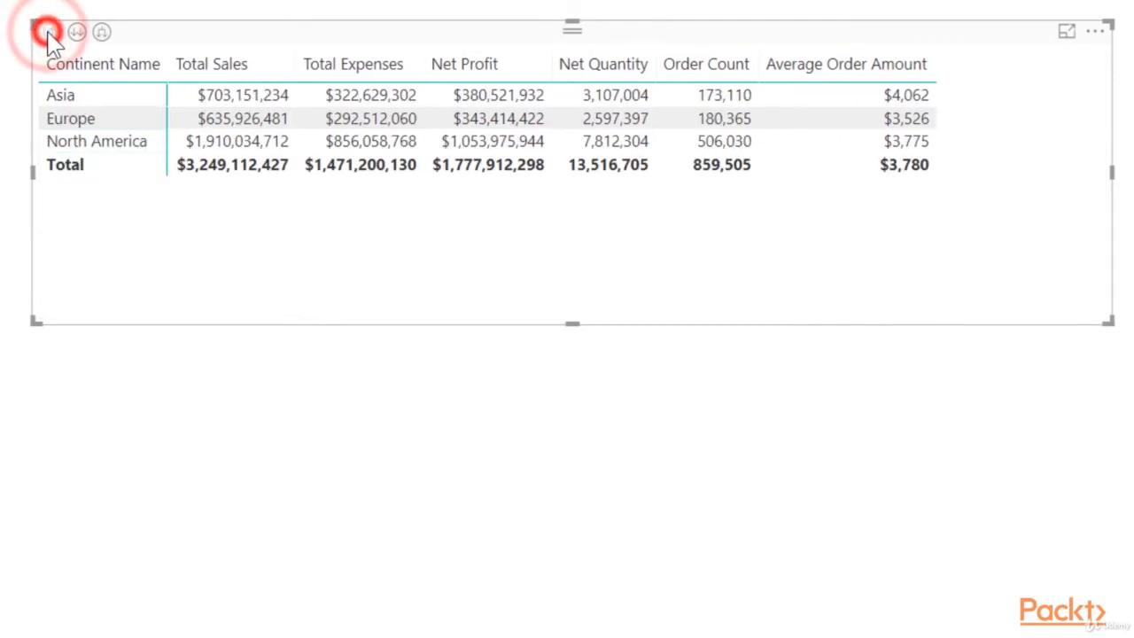
# - Expand the matrix rows two levels to state/province and extend the visual's height down the page
pyautogui.click(103, 33)
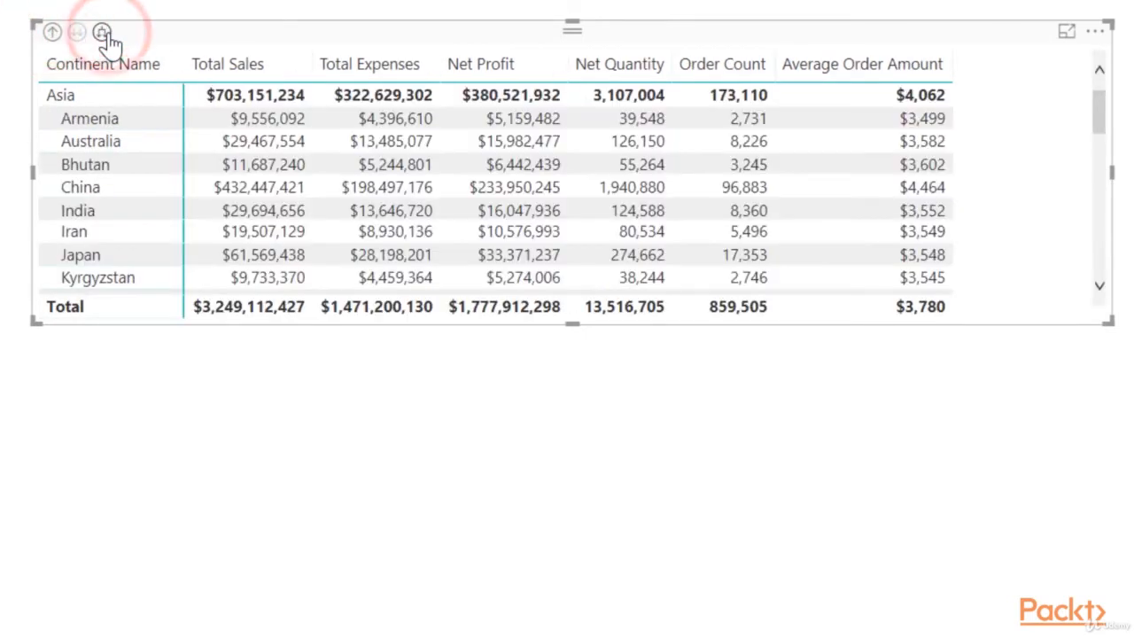
pyautogui.click(103, 33)
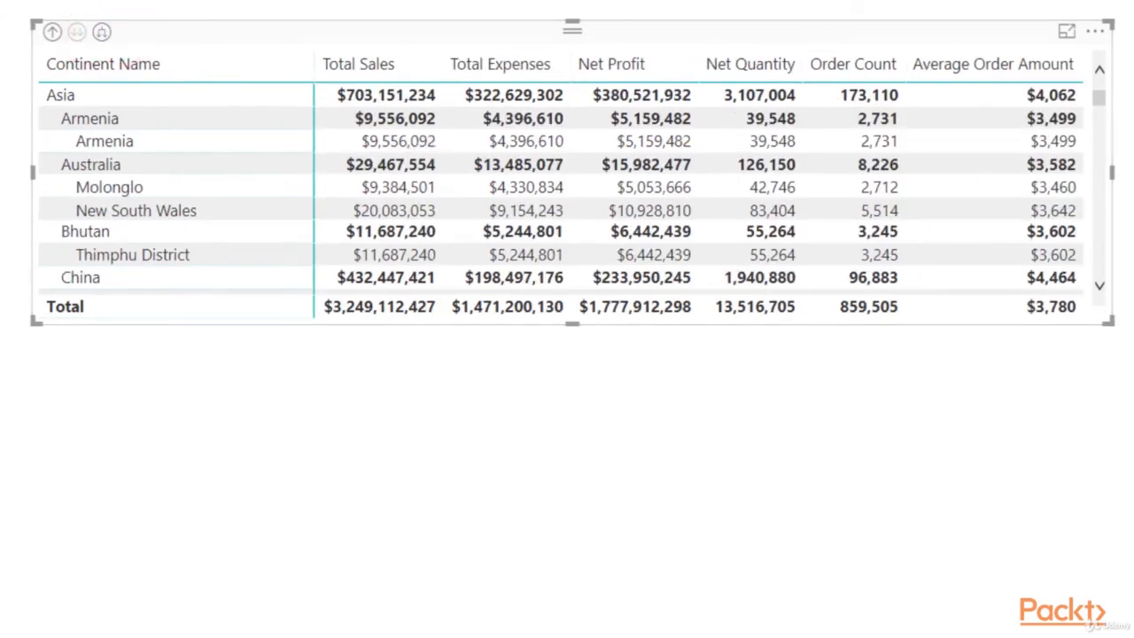
pyautogui.moveTo(573, 317); pyautogui.dragTo(573, 633)
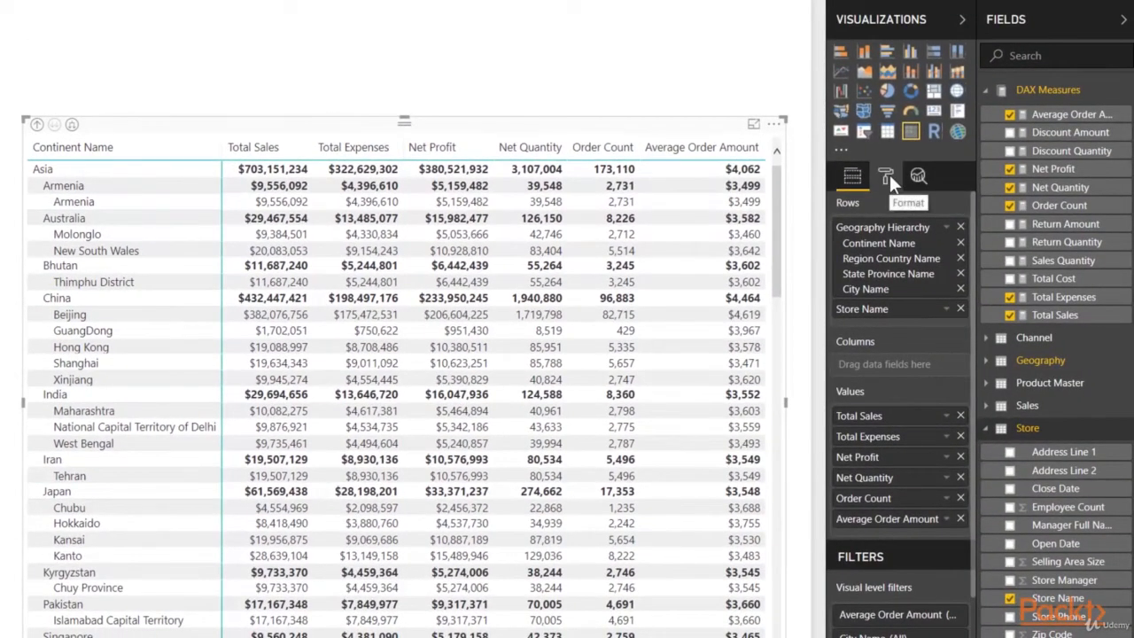
# - Apply the Minimal style to the matrix
pyautogui.click(885, 177)
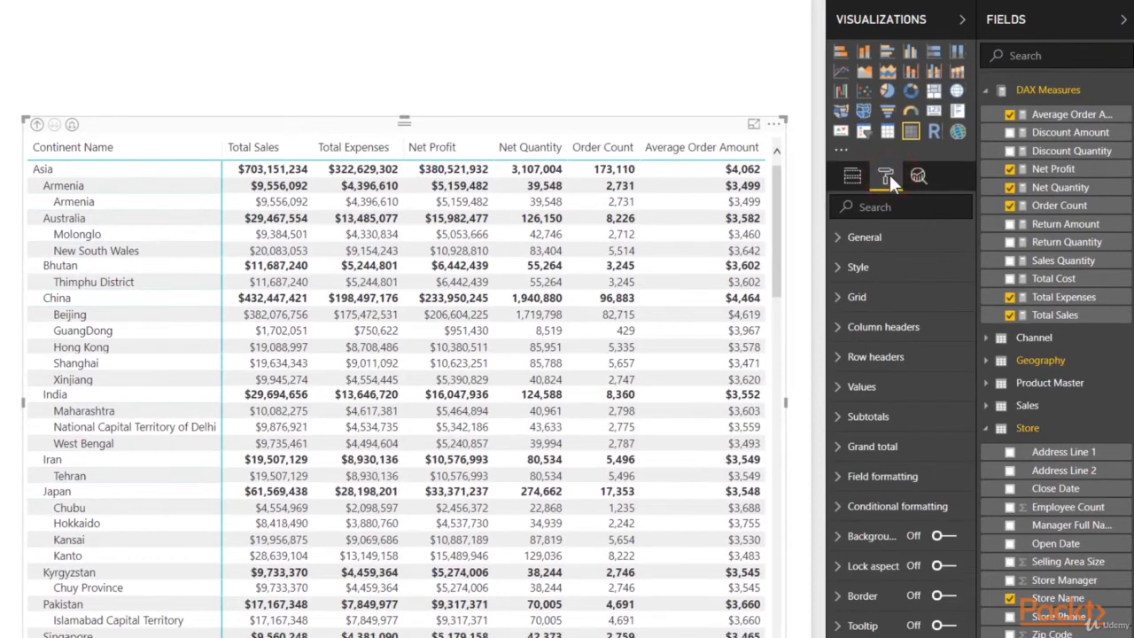
pyautogui.click(875, 269)
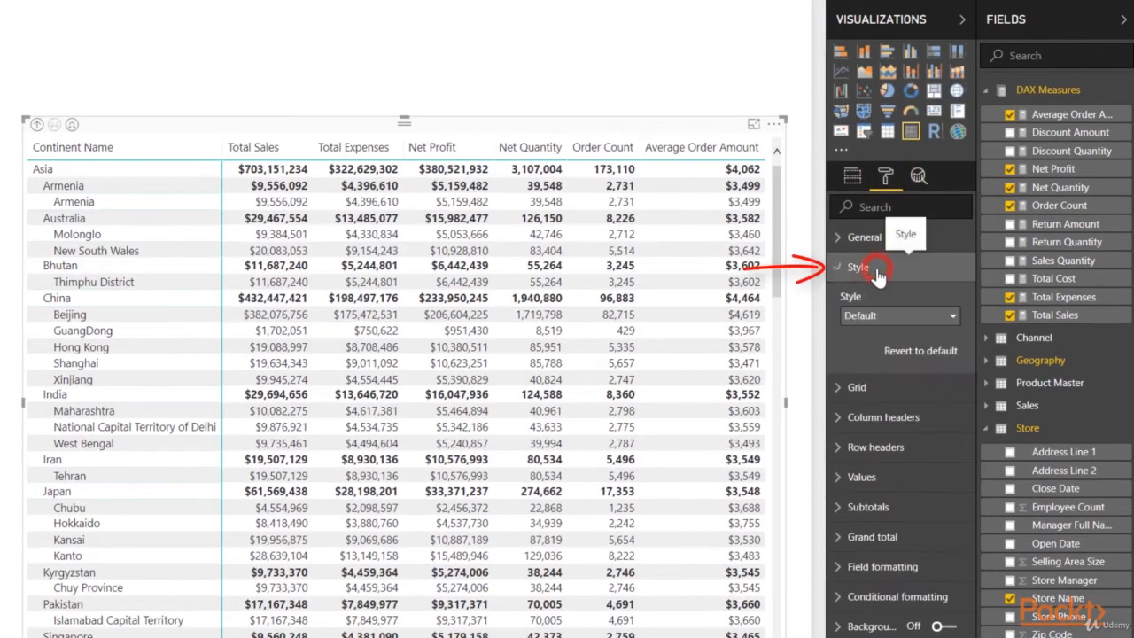
pyautogui.click(880, 315)
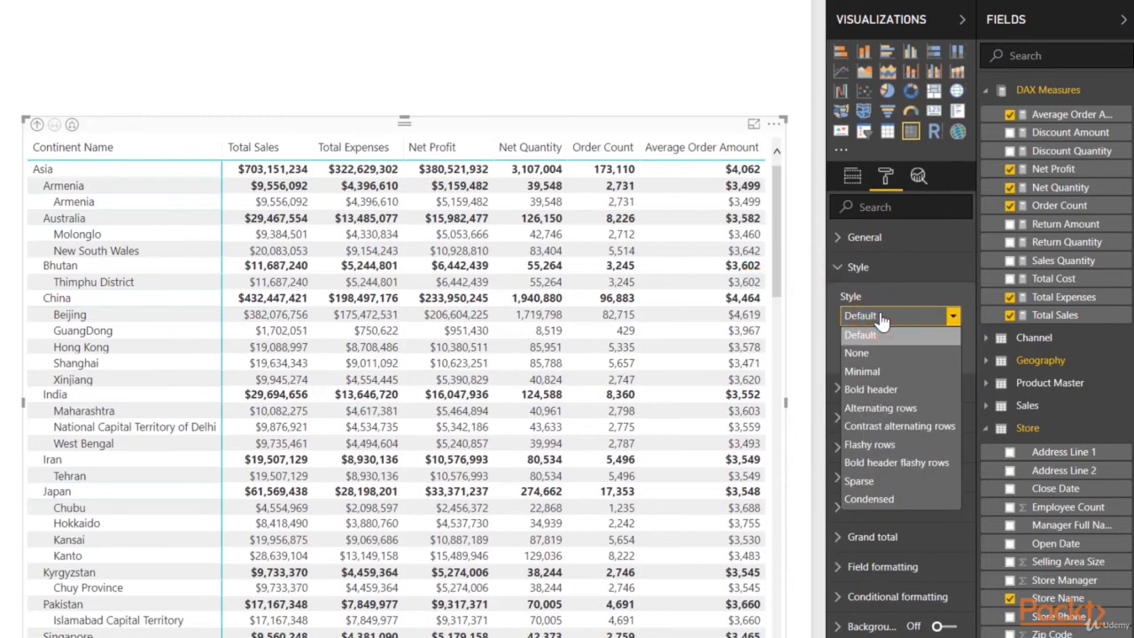
pyautogui.click(885, 374)
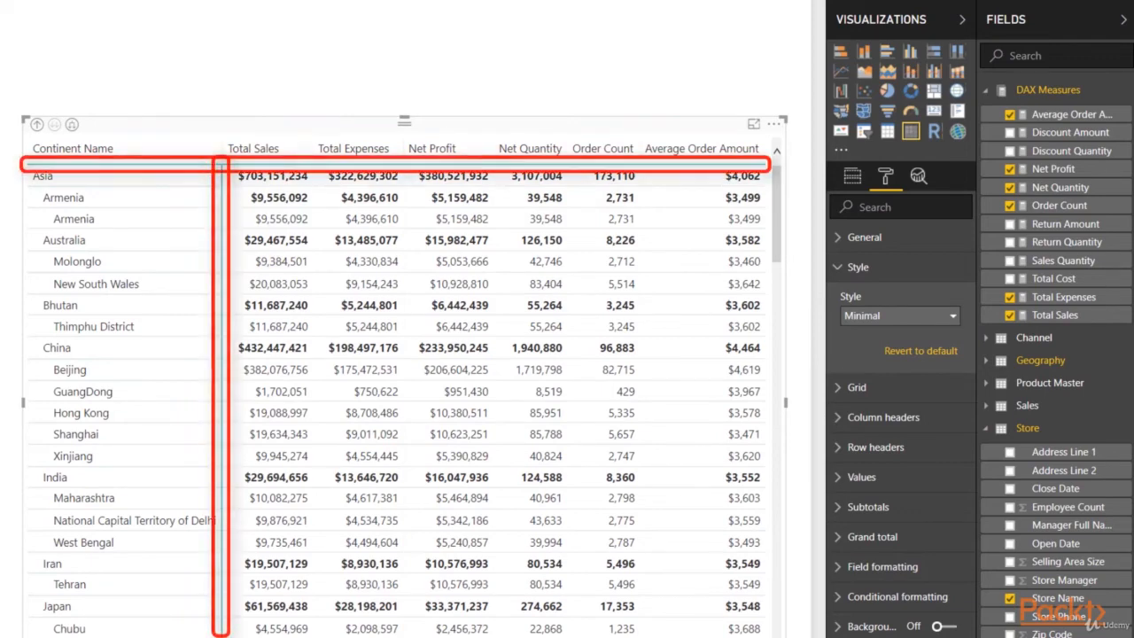
# - Change the matrix grid's outline color to a darker shade of the light blue theme color and set the outline weight to 2
pyautogui.click(899, 267)
pyautogui.click(894, 301)
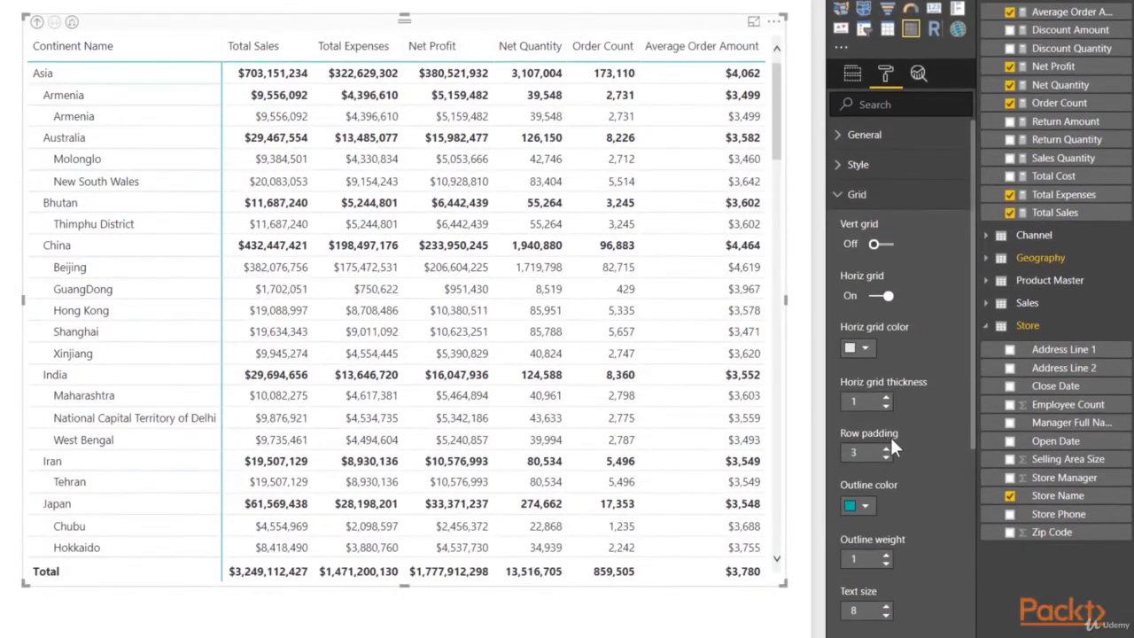
pyautogui.click(866, 506)
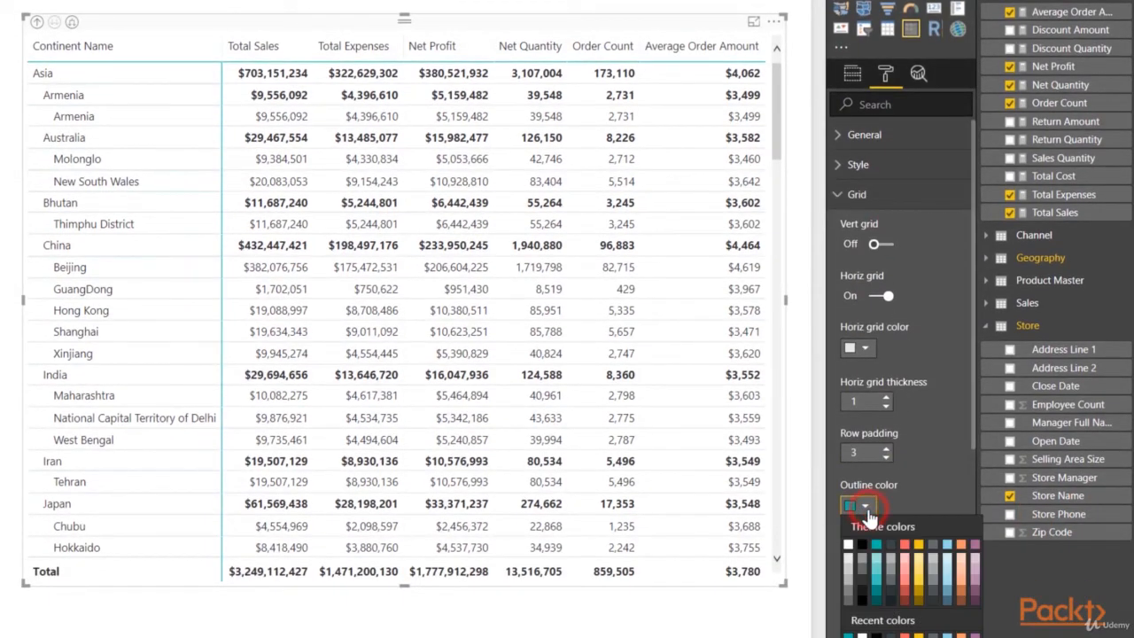
pyautogui.click(946, 589)
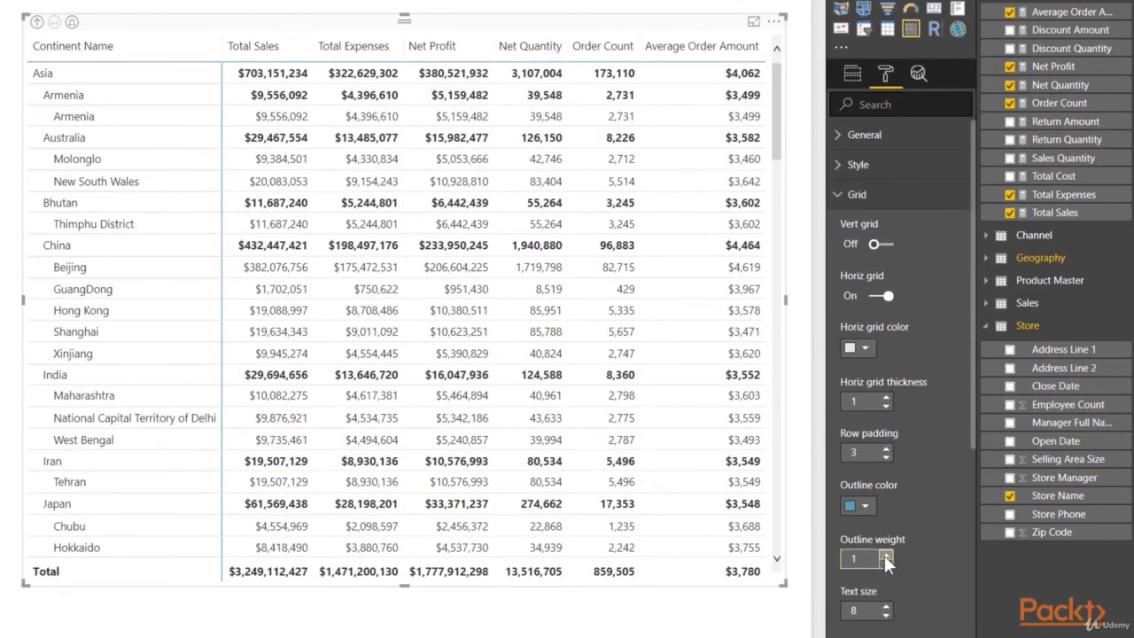
pyautogui.click(886, 554)
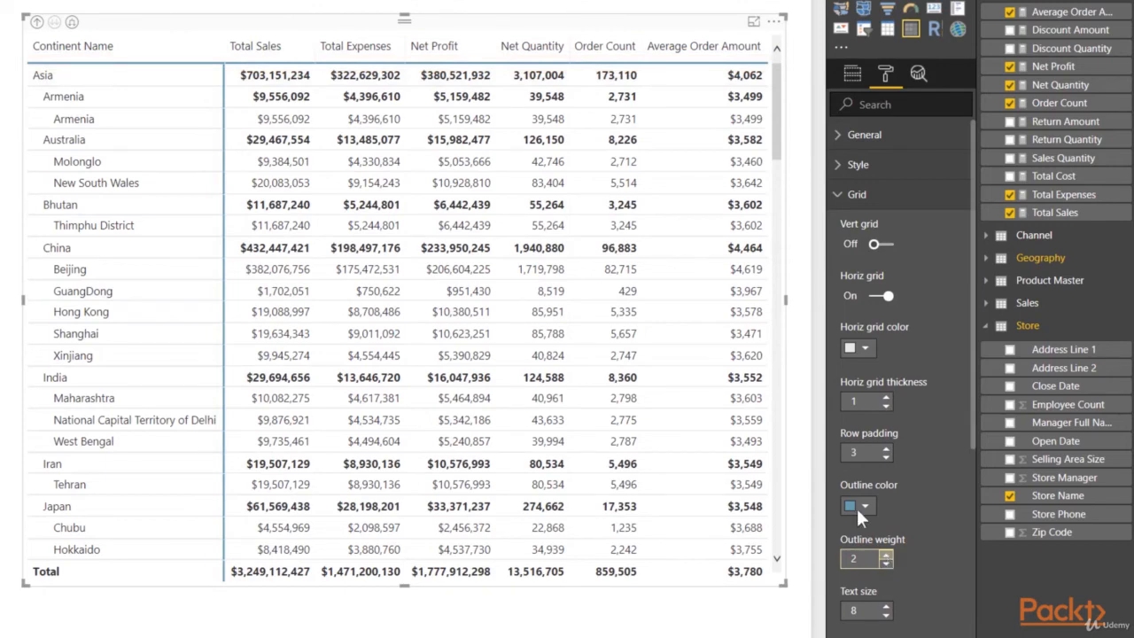
# - Change the matrix's horizontal grid color to a darker gray and close the grid settings
pyautogui.click(859, 351)
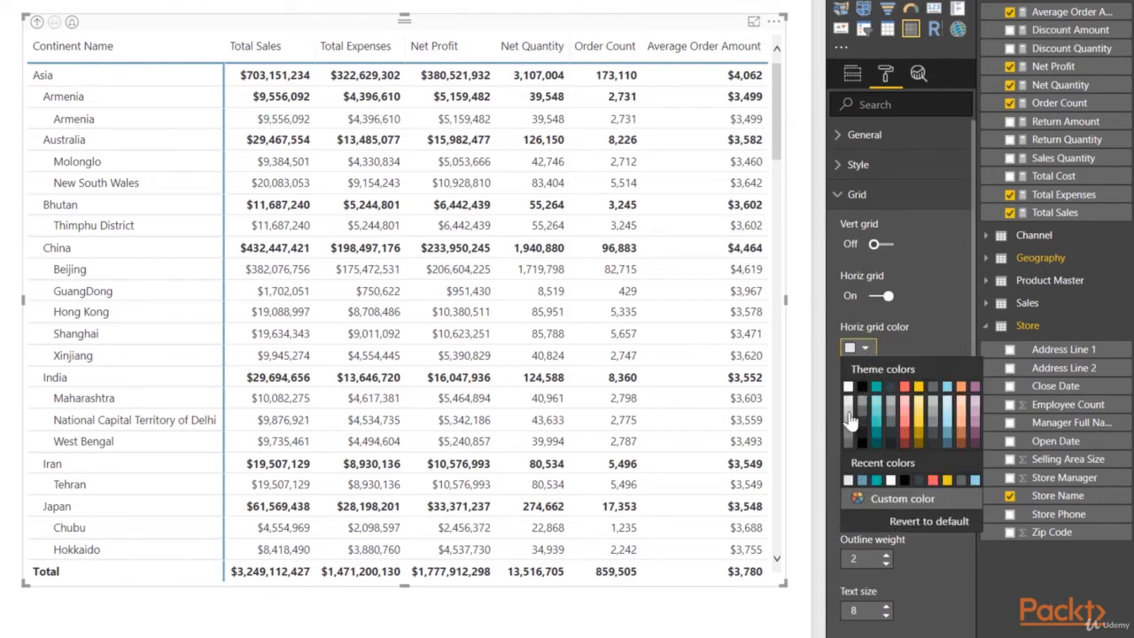
pyautogui.click(848, 418)
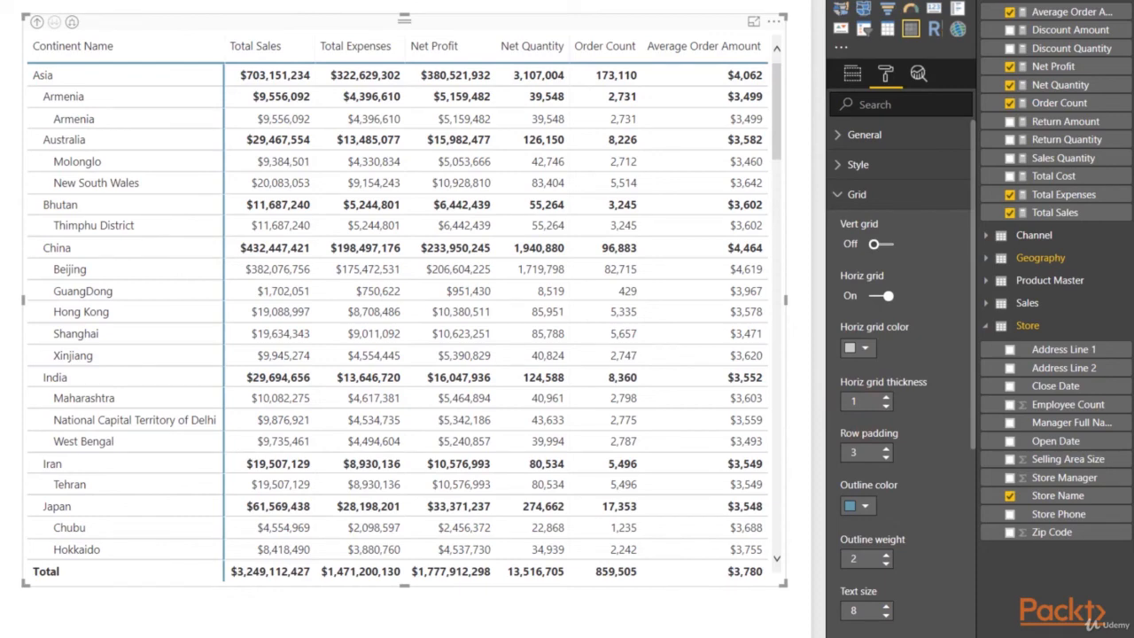
pyautogui.click(845, 193)
# - Turn off auto-size column width for the column headers and narrow the Average Order Amount column until its header wraps onto two lines
pyautogui.click(848, 225)
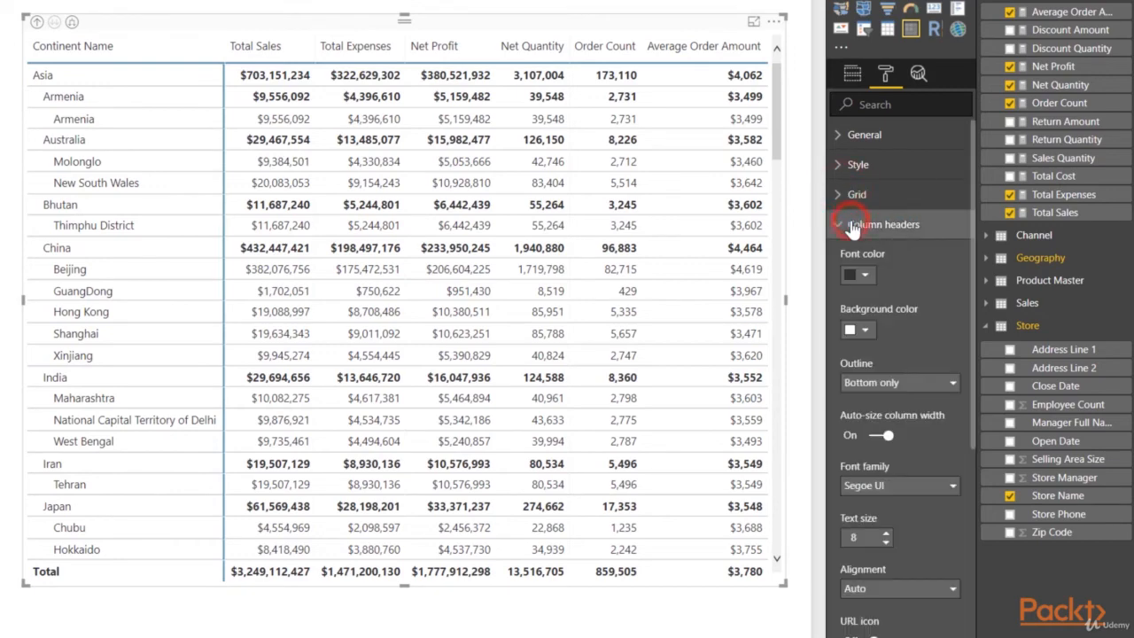
pyautogui.click(888, 436)
pyautogui.moveTo(21, 13)
pyautogui.mouseDown()
pyautogui.moveTo(309, 121)
pyautogui.moveTo(260, 30)
pyautogui.moveTo(142, 21)
pyautogui.moveTo(86, 51)
pyautogui.moveTo(23, 48)
pyautogui.moveTo(14, 15)
pyautogui.mouseUp()
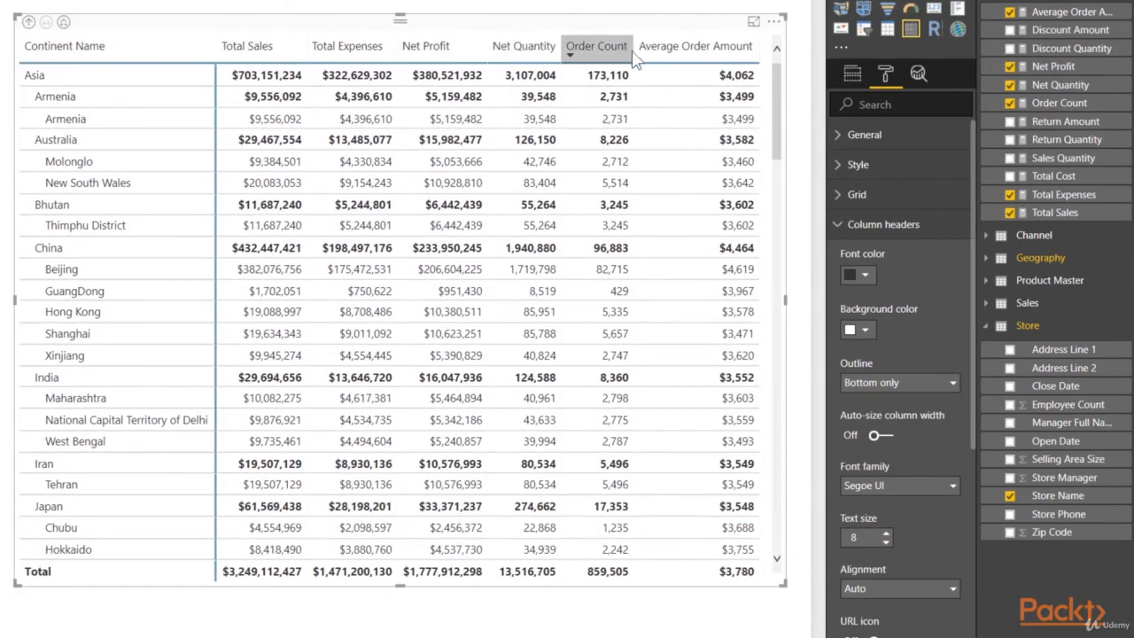
pyautogui.moveTo(759, 46); pyautogui.dragTo(716, 47)
pyautogui.moveTo(711, 47)
pyautogui.mouseDown()
pyautogui.moveTo(731, 51)
pyautogui.moveTo(718, 51)
pyautogui.mouseUp()
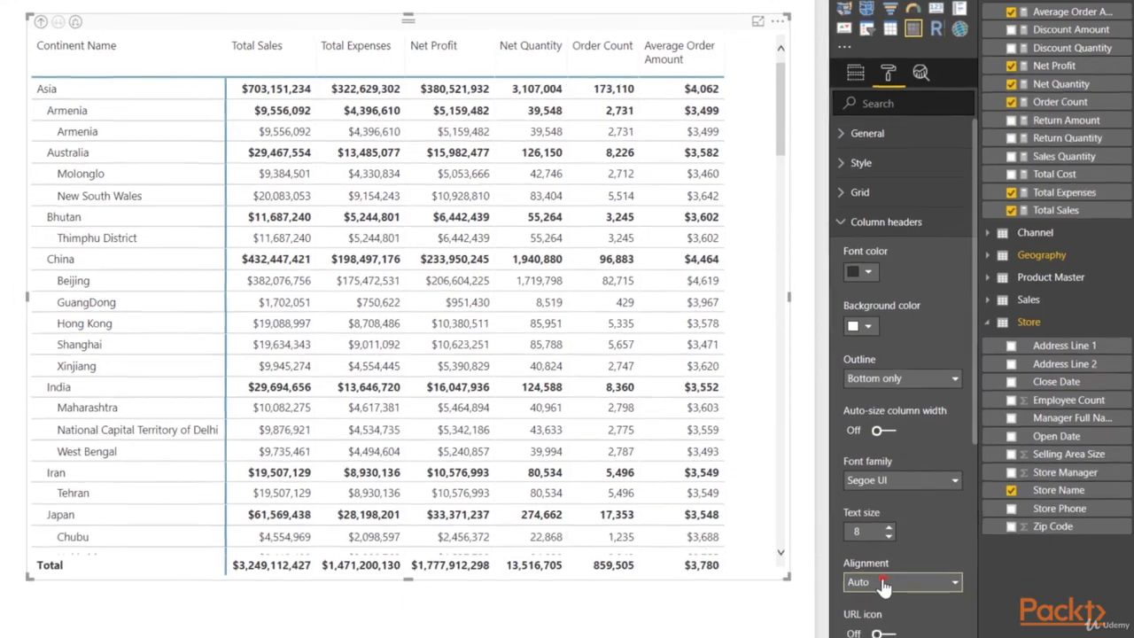
# - Set the column header alignment to Center
pyautogui.click(881, 589)
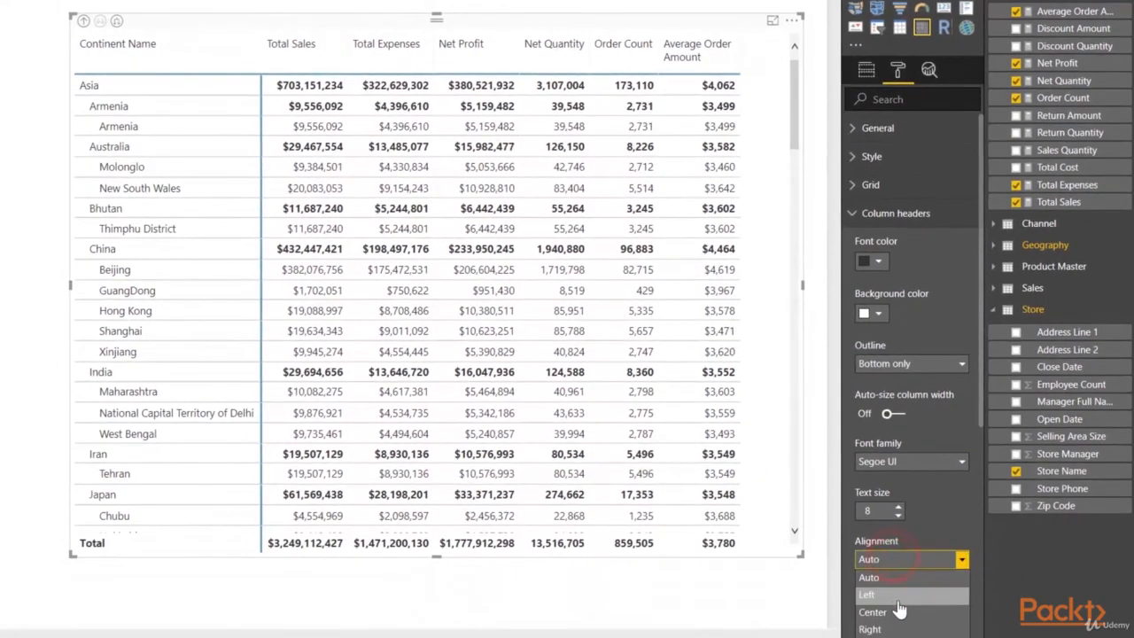
pyautogui.click(902, 613)
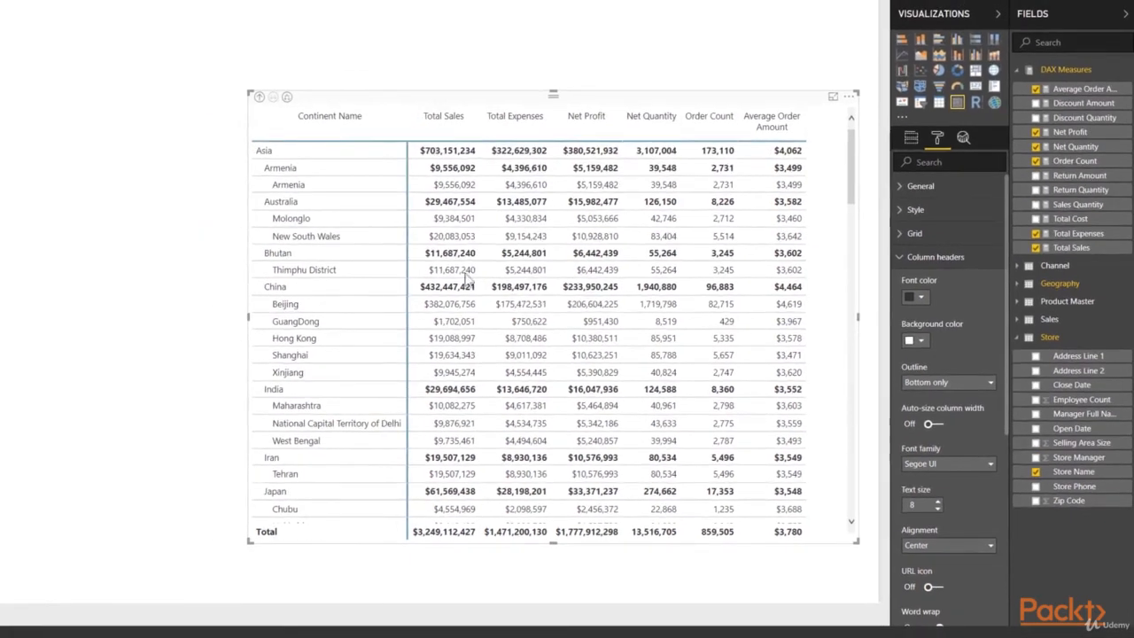
# - Move the matrix down into the lower-right corner of the report page and nudge it slightly up and left
pyautogui.moveTo(467, 104); pyautogui.dragTo(479, 160)
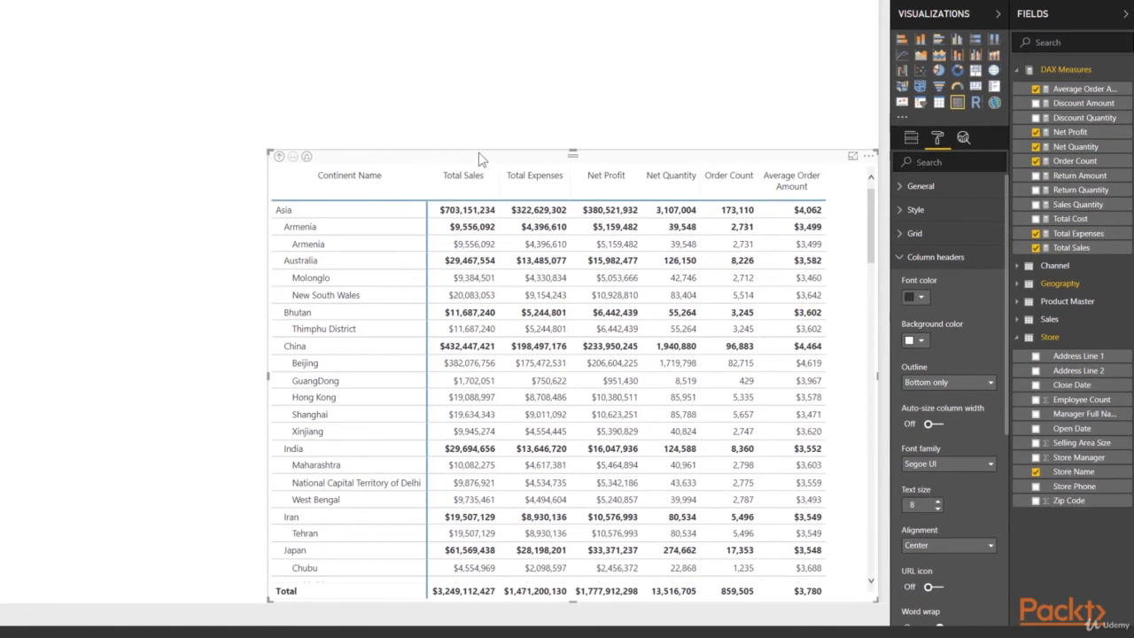
pyautogui.press('Up')
pyautogui.press('Left')
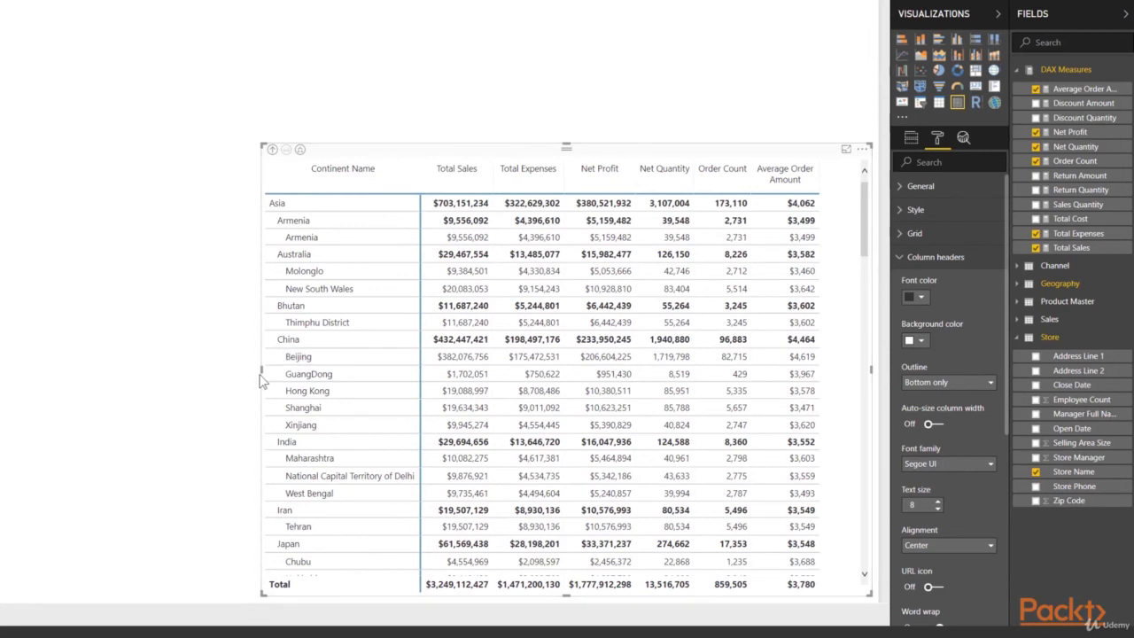
# - Narrow the Continent Name column and pull in the matrix's left edge to fit the columns, leaving the visual deselected
pyautogui.moveTo(261, 372); pyautogui.dragTo(295, 379)
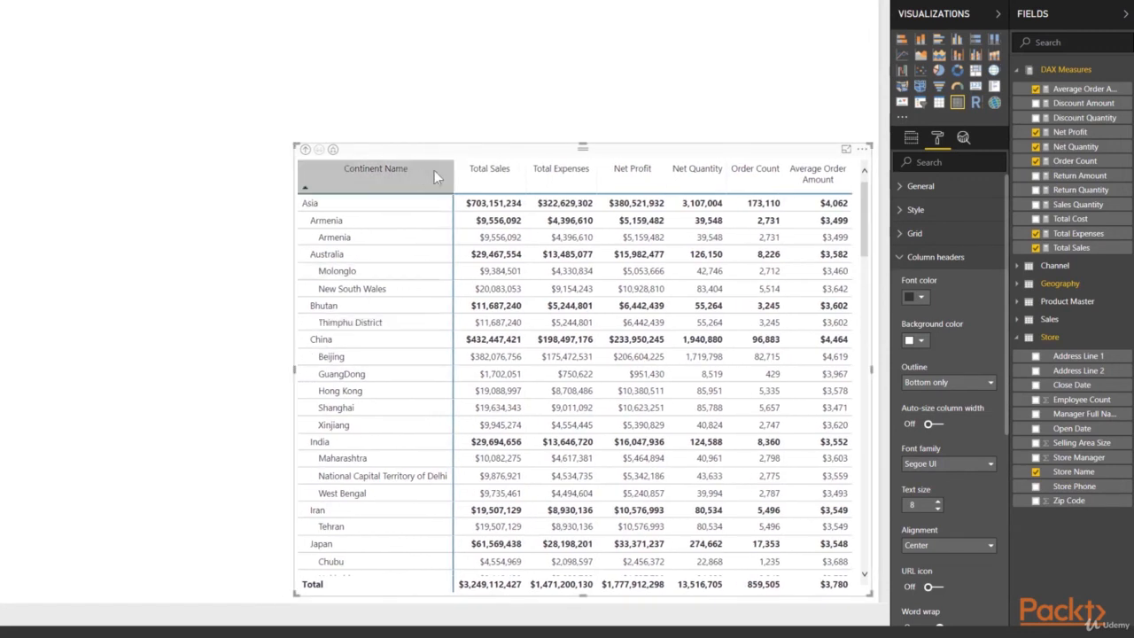
pyautogui.moveTo(451, 174); pyautogui.dragTo(428, 171)
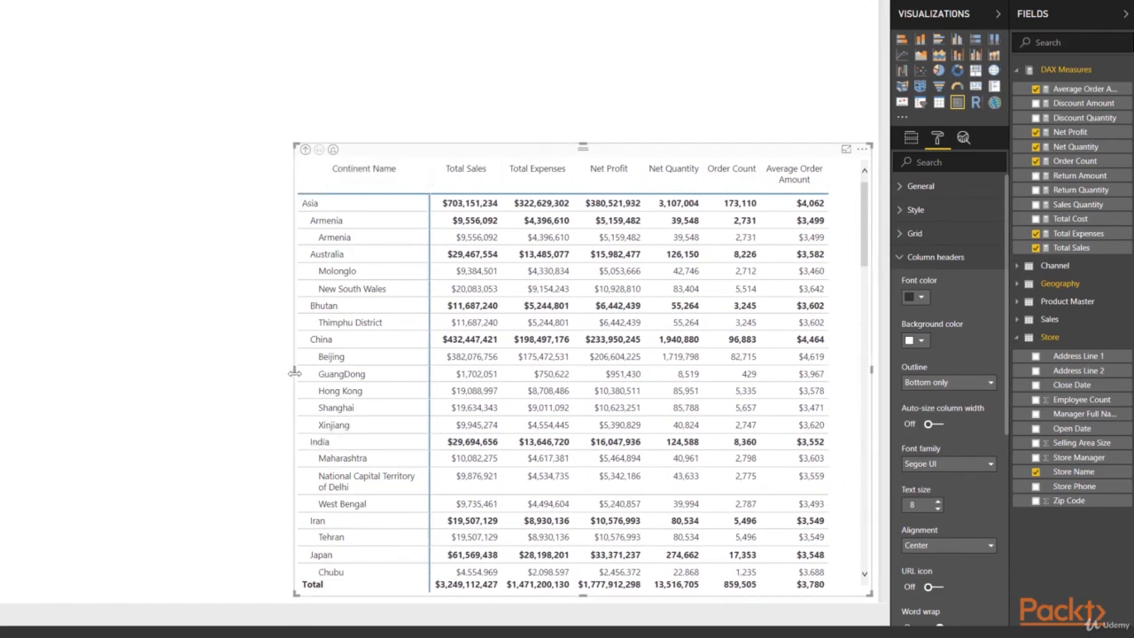
pyautogui.moveTo(295, 372); pyautogui.dragTo(322, 375)
pyautogui.click(671, 108)
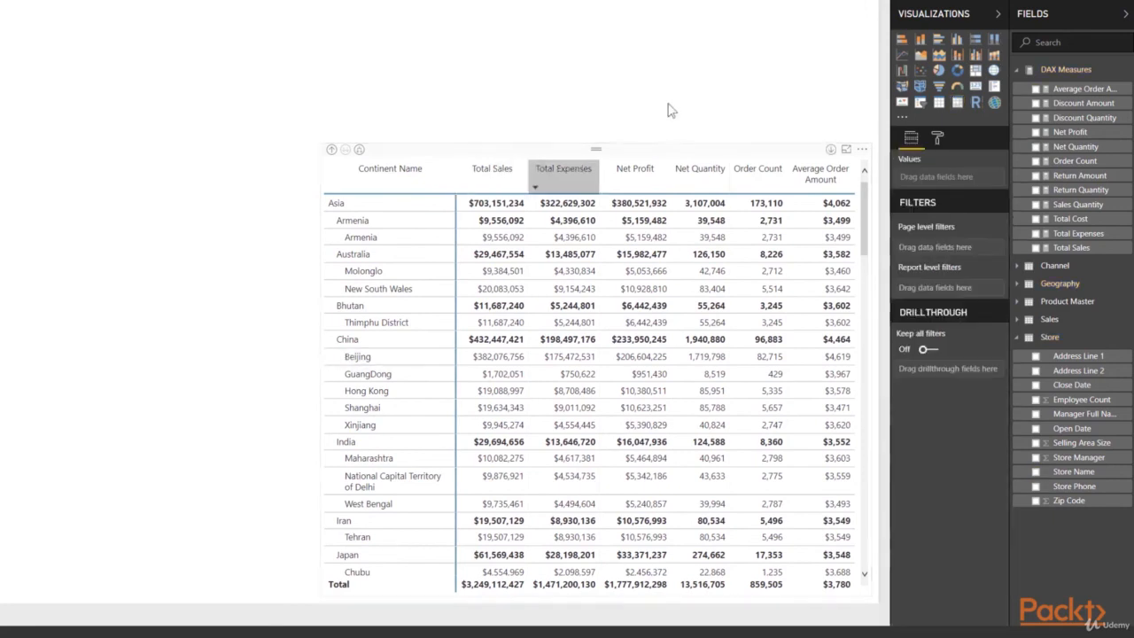
# - Reduce the matrix's height by lowering its upper edge, leaving its lower edge in place, and deselect it
pyautogui.click(597, 157)
pyautogui.moveTo(608, 152); pyautogui.dragTo(599, 218)
pyautogui.click(608, 157)
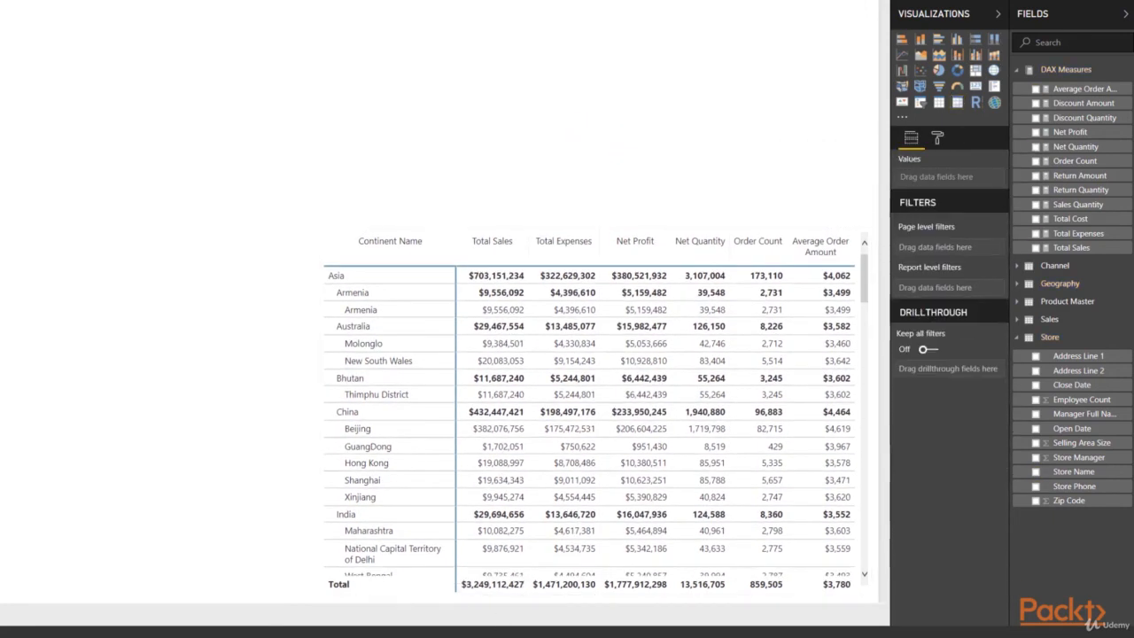